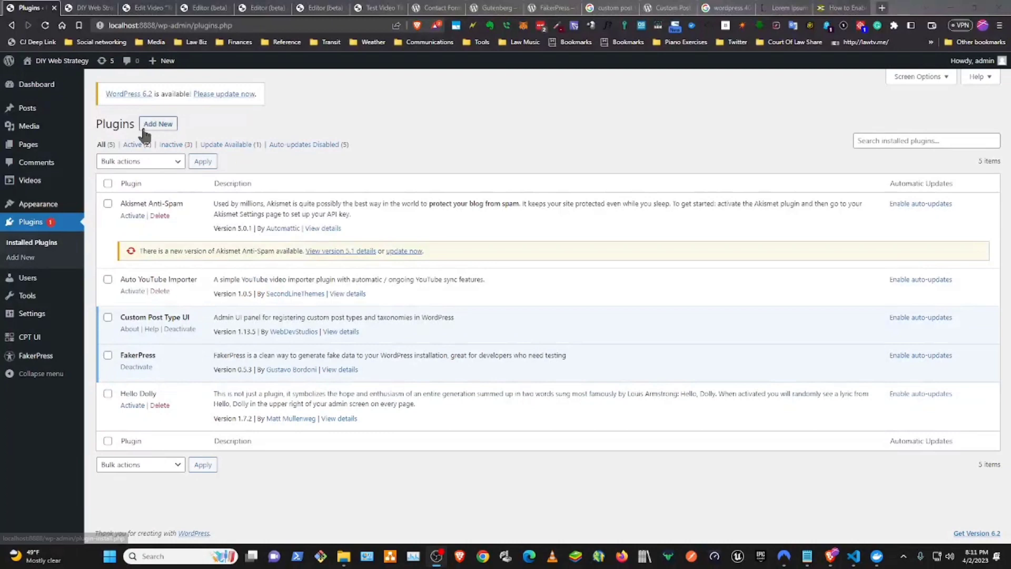
# - Find the Auto YouTube Importer plugin in the WordPress plugin directory and activate it
pyautogui.click(163, 125)
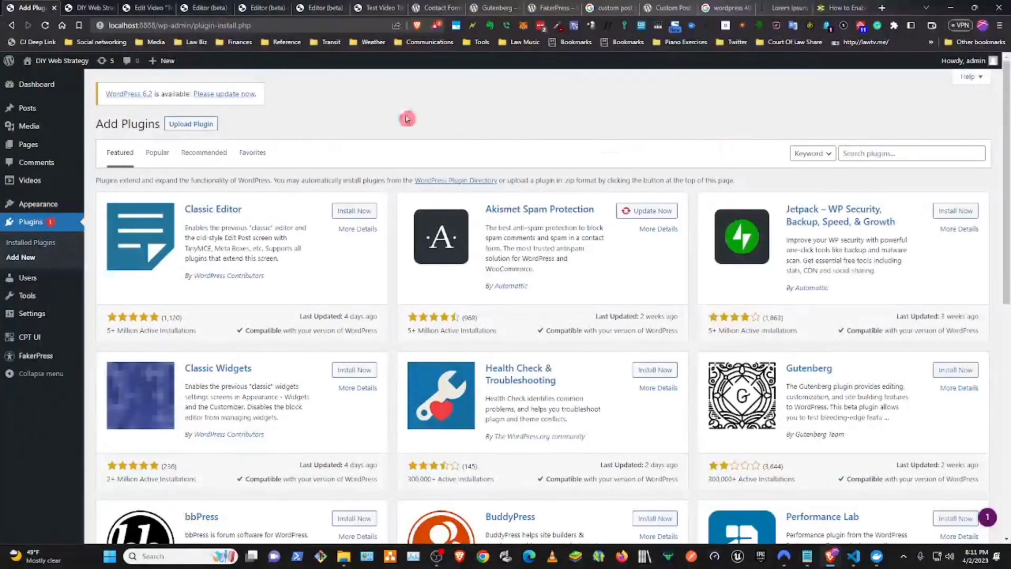
pyautogui.click(875, 153)
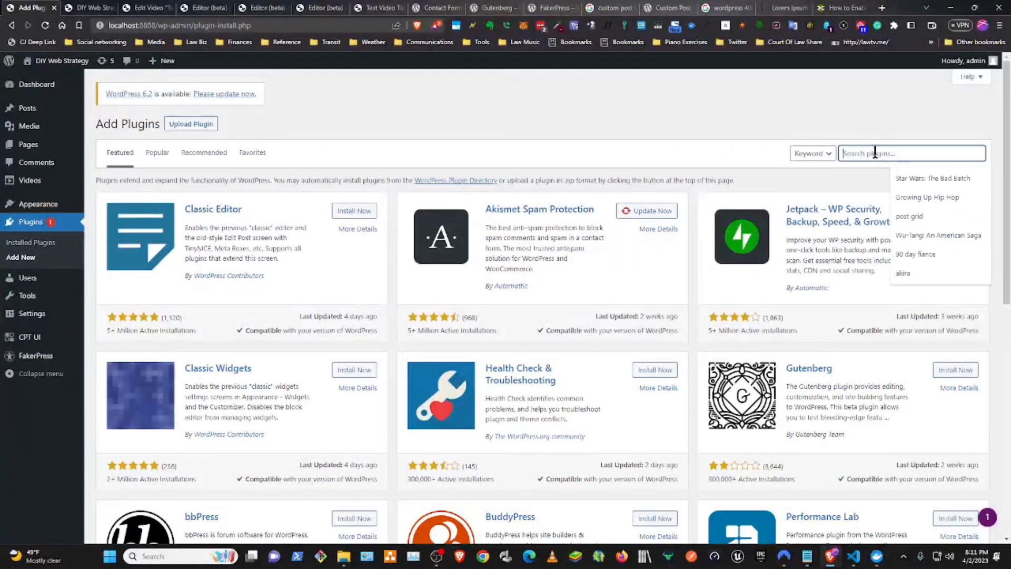
pyautogui.write('auto youtube import')
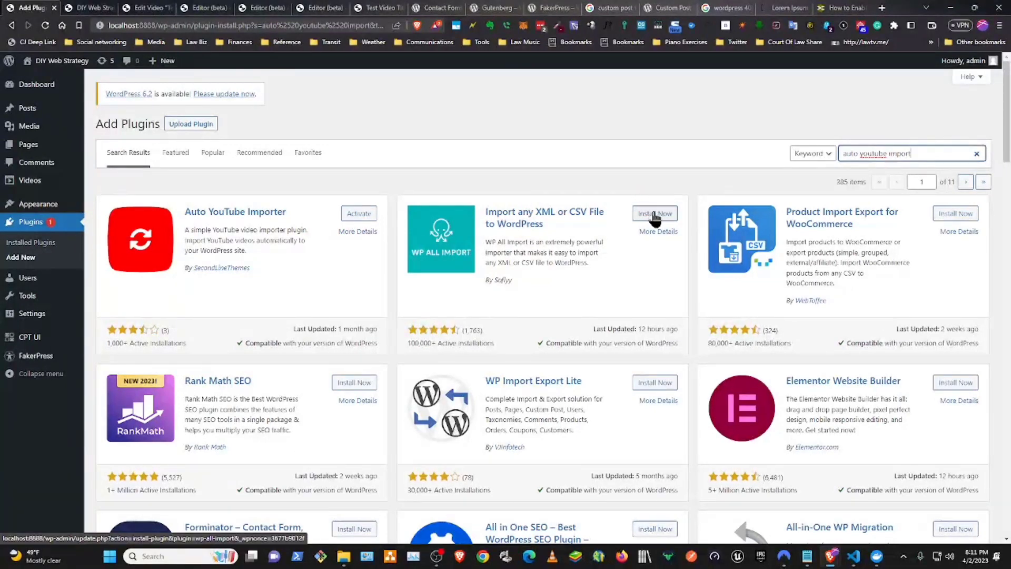
pyautogui.click(356, 216)
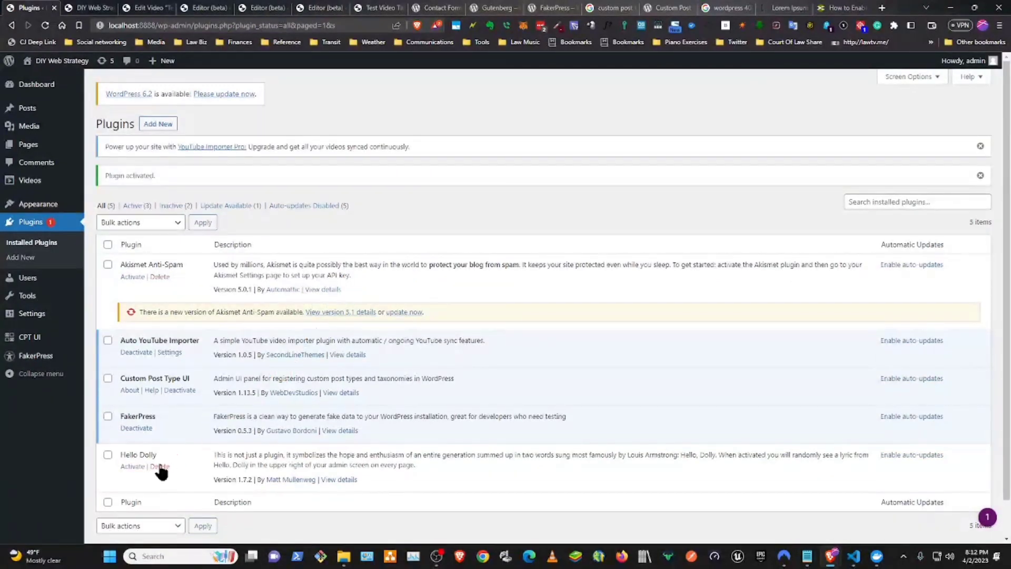
# - Open the Auto YouTube Importer settings and view the linked YouTube API key guide in a new tab down to its step-by-step section
pyautogui.click(172, 352)
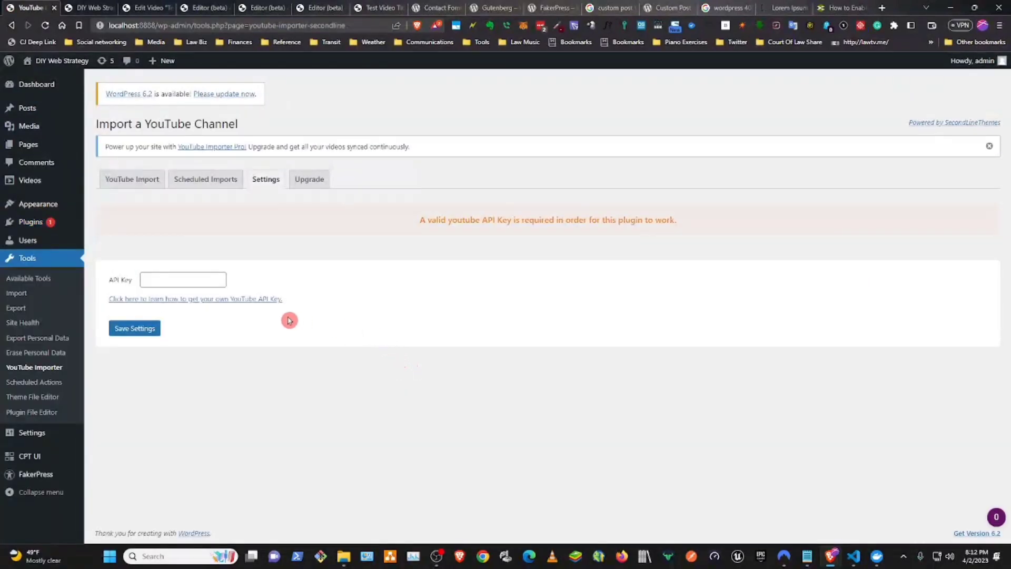
pyautogui.rightClick(232, 307)
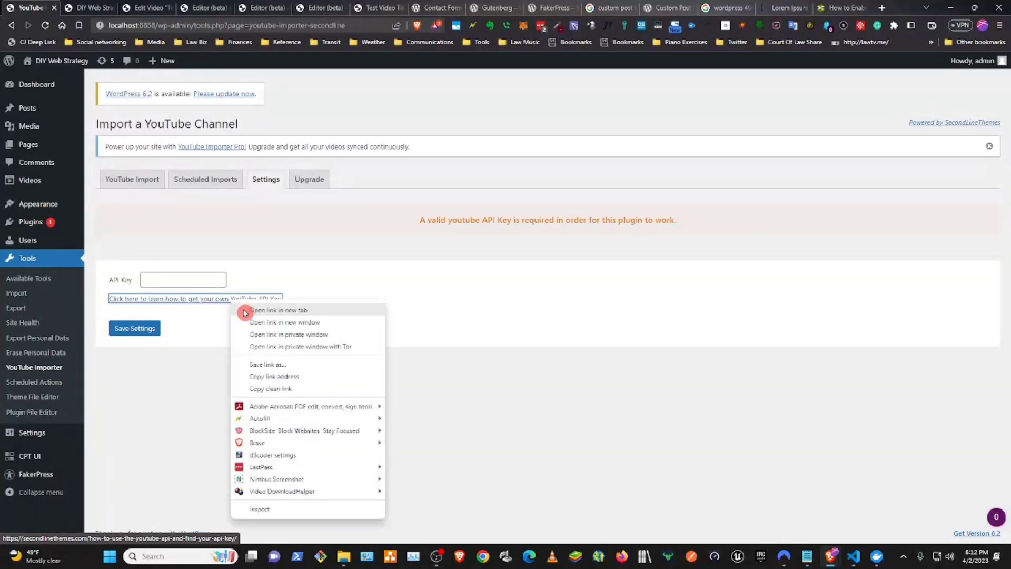
pyautogui.click(242, 309)
pyautogui.click(82, 8)
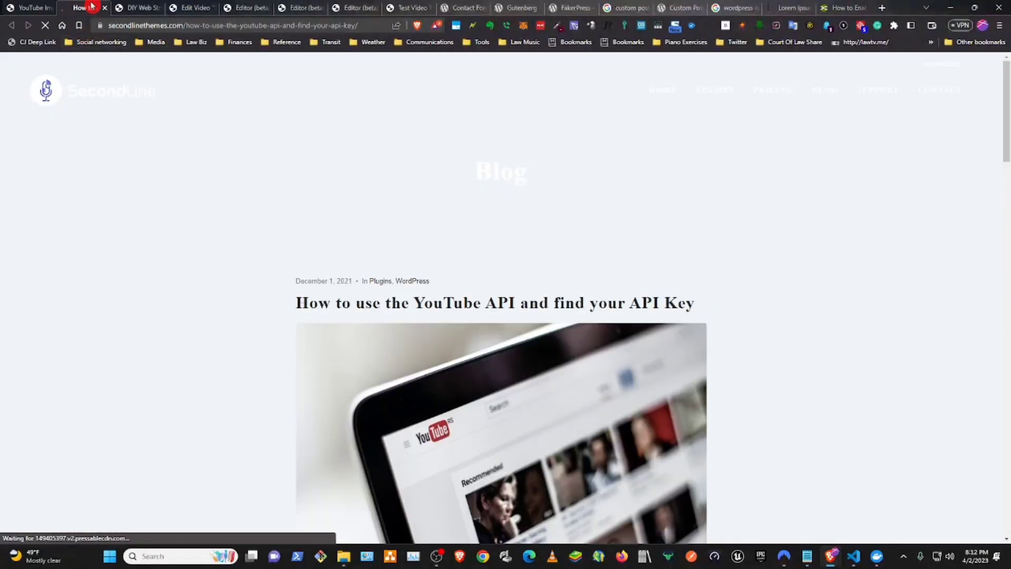
pyautogui.scroll(-12, 305, 316)
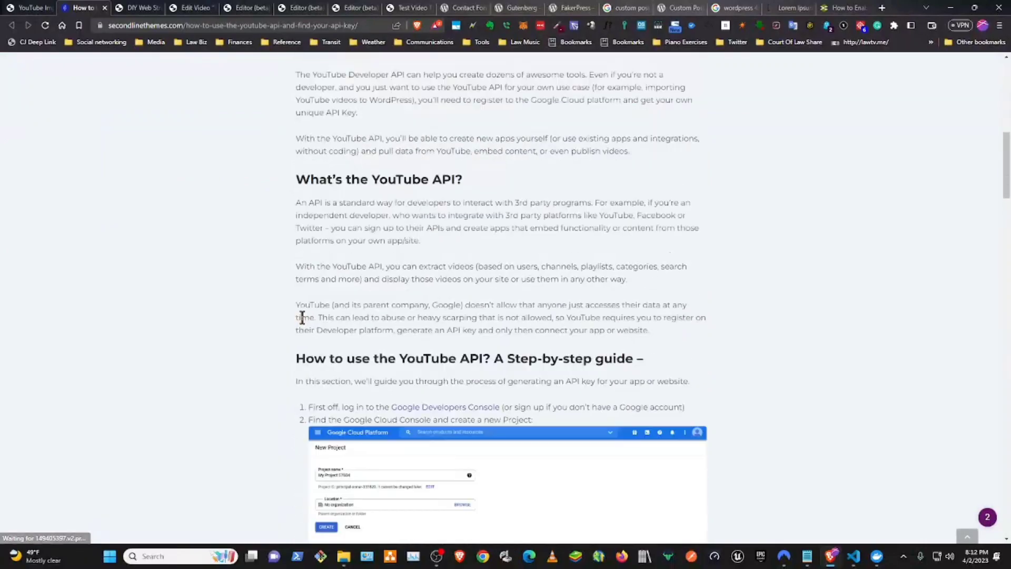
pyautogui.scroll(-3, 301, 318)
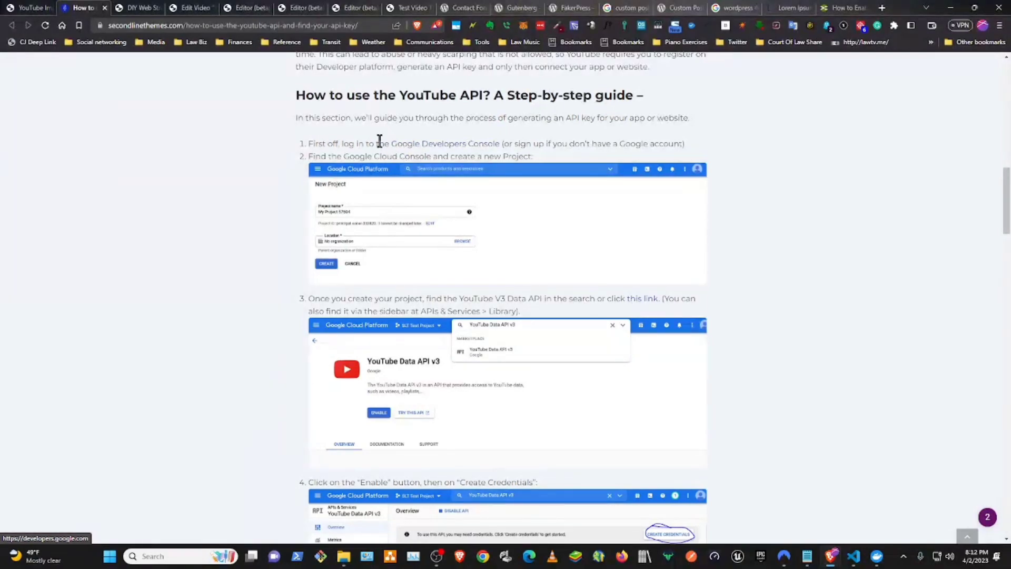
# - Follow the guide's Google Developers Console link and open the API manager from the Google Cloud APIs page
pyautogui.rightClick(467, 149)
pyautogui.click(470, 154)
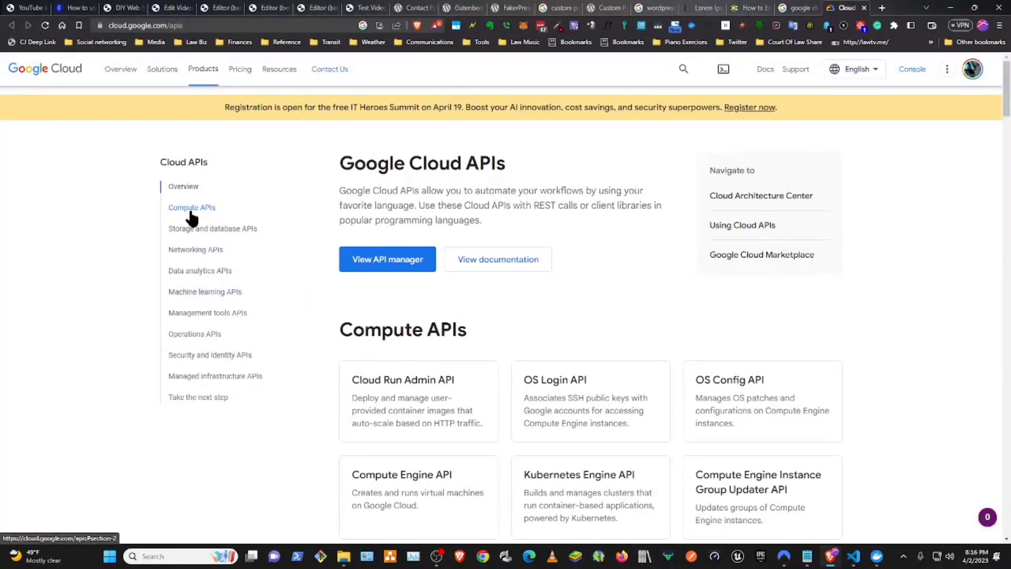
pyautogui.click(417, 265)
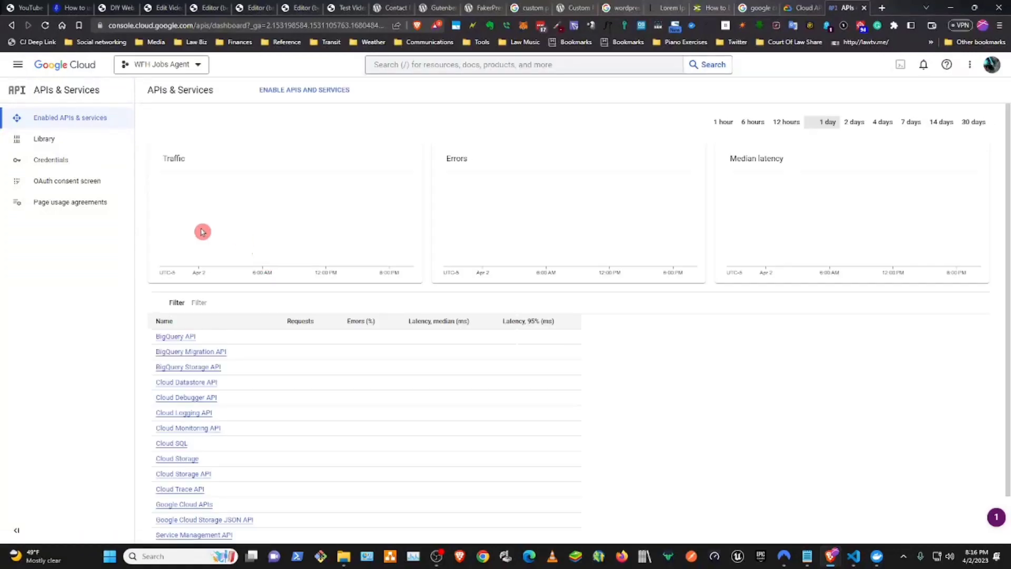
# - Create a new Google Cloud project named YouTube Video Importer with no organization
pyautogui.click(202, 64)
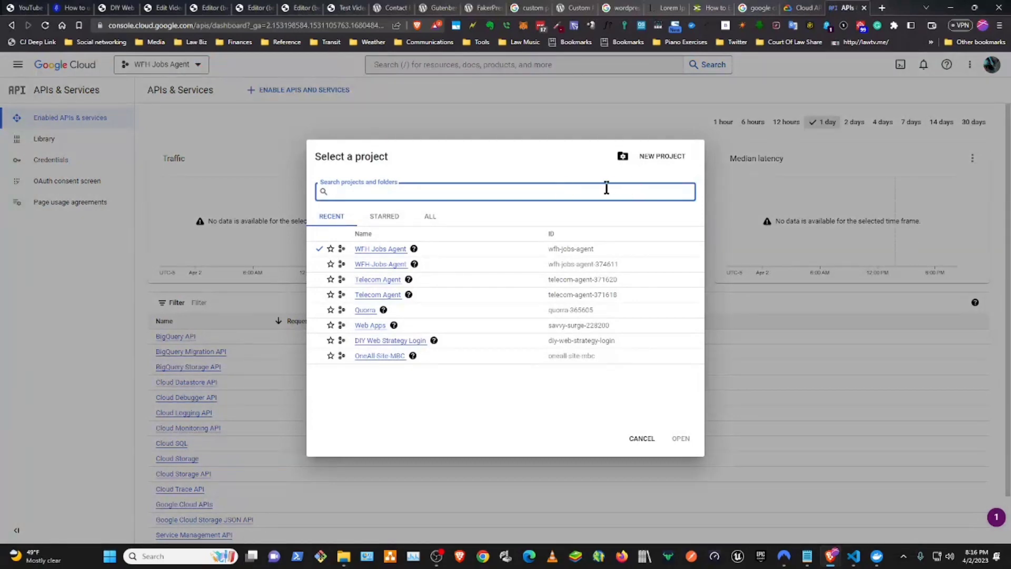
pyautogui.click(658, 157)
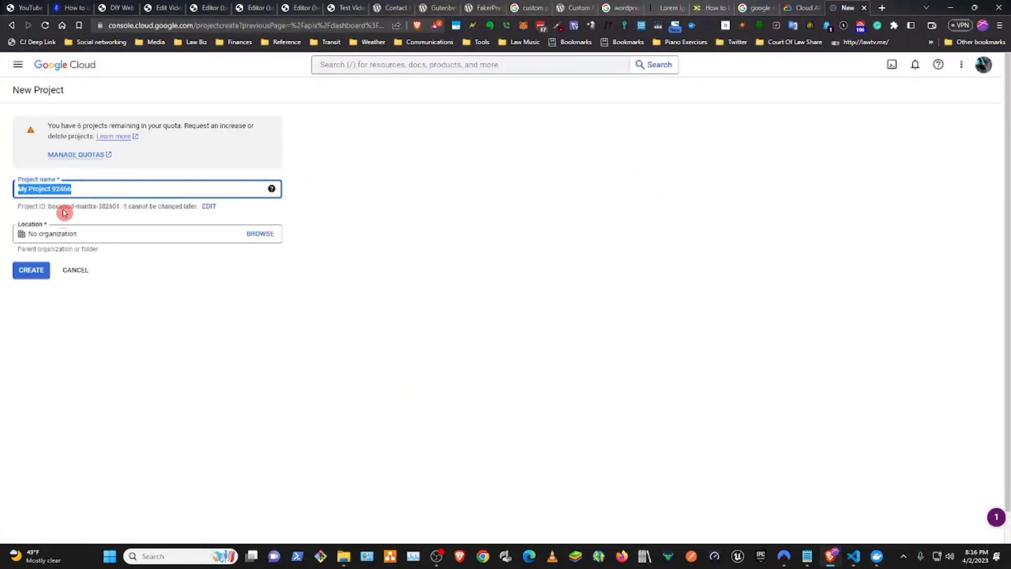
pyautogui.click(50, 189)
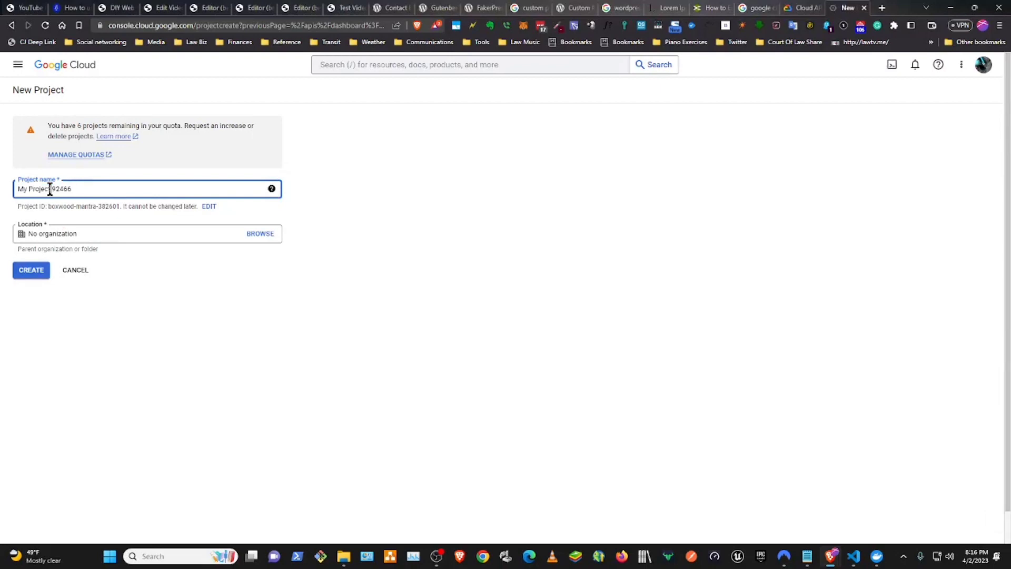
pyautogui.moveTo(49, 189); pyautogui.dragTo(9, 185)
pyautogui.write('YouTub')
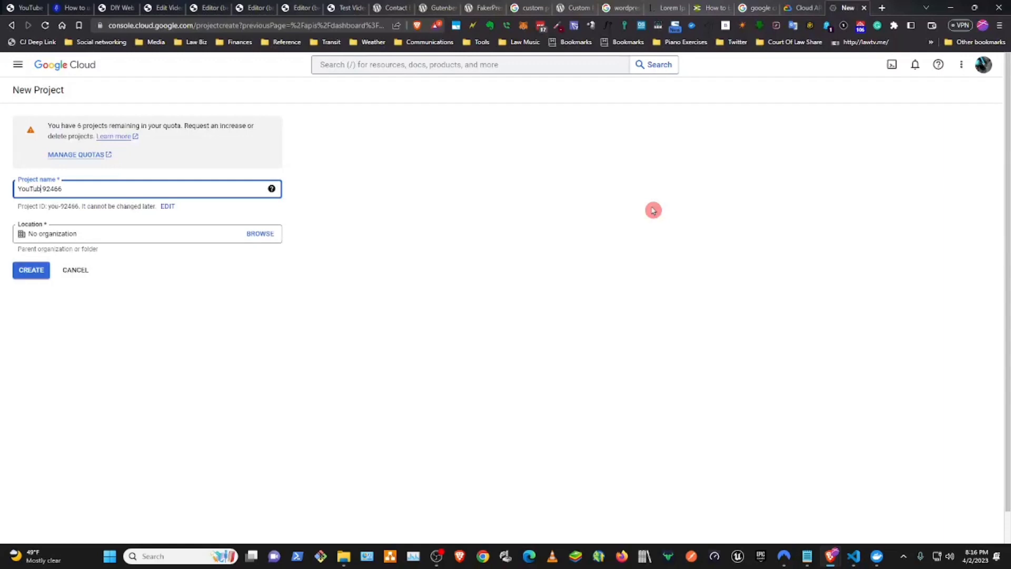
pyautogui.write(' VB')
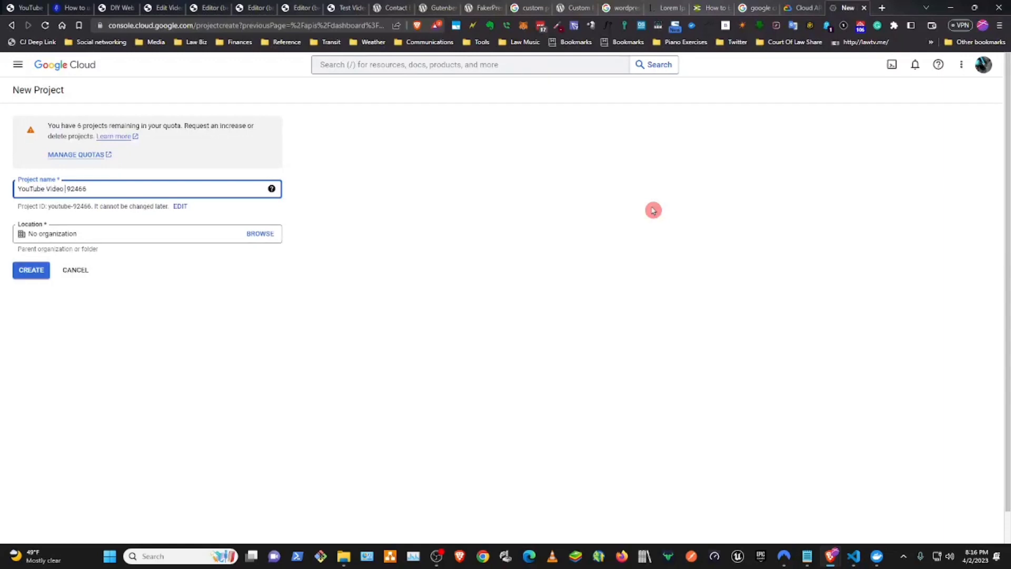
pyautogui.write(' Importe ')
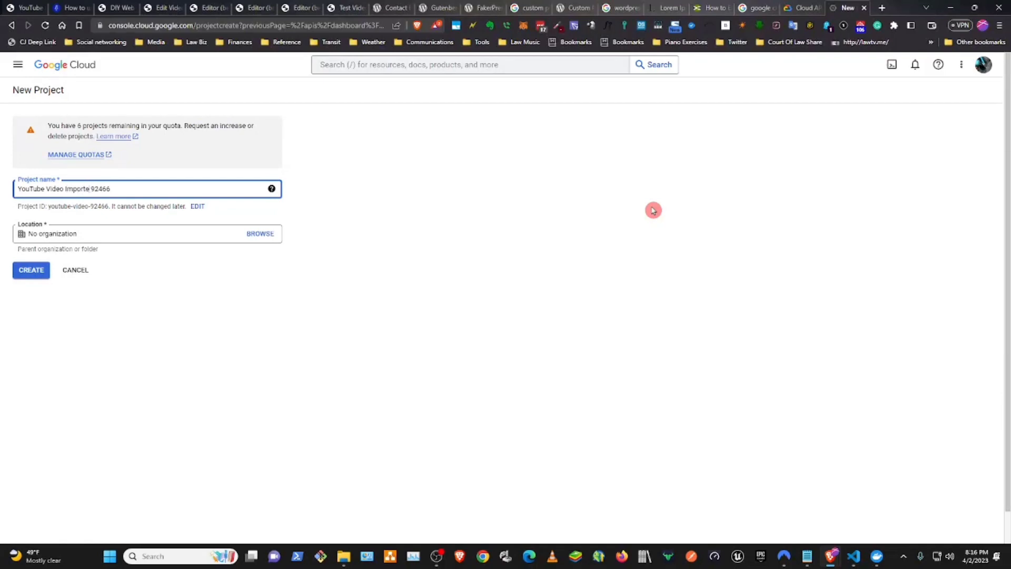
pyautogui.write('r')
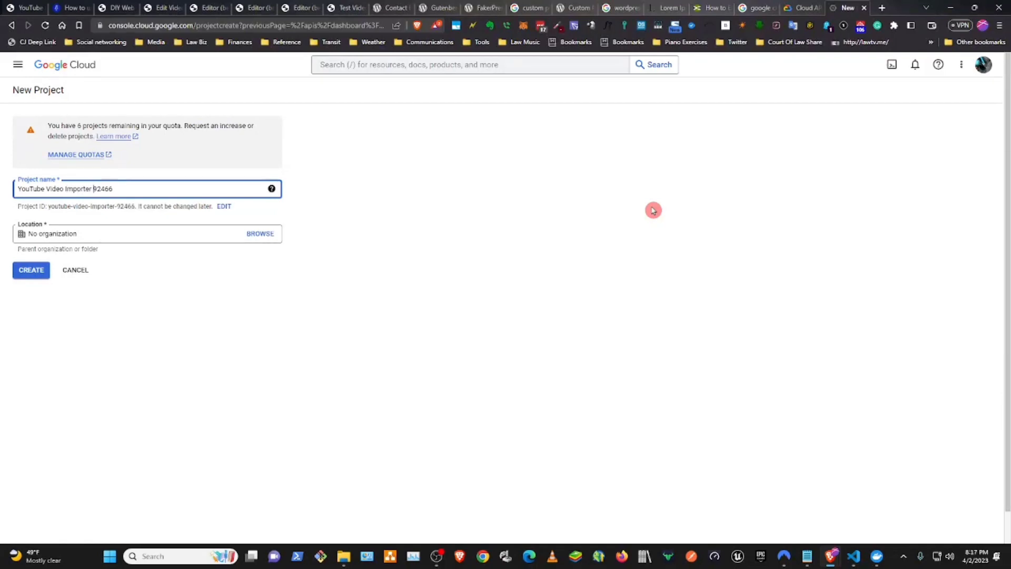
pyautogui.press('BackSpace')
pyautogui.press('BackSpace')
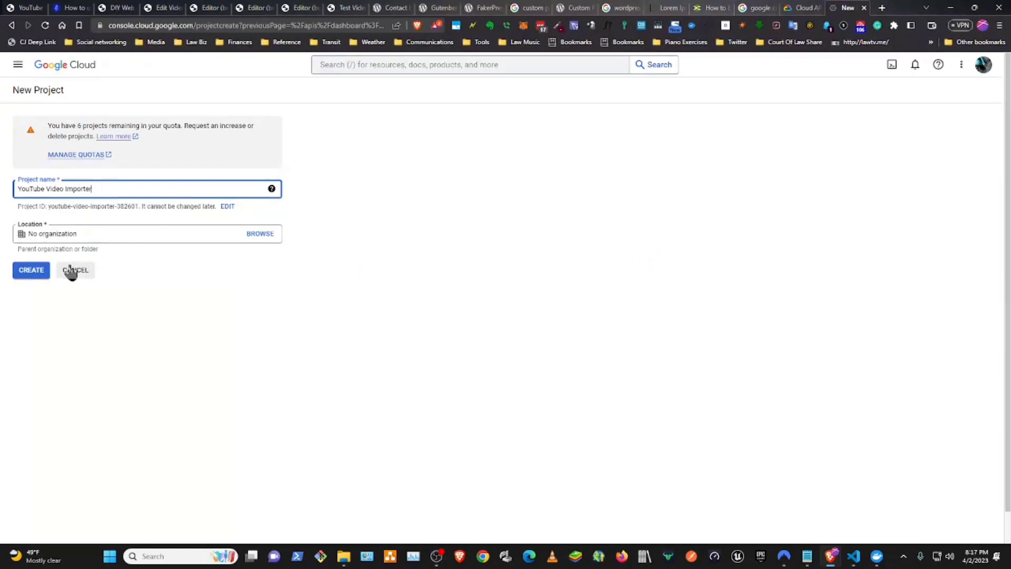
pyautogui.click(32, 274)
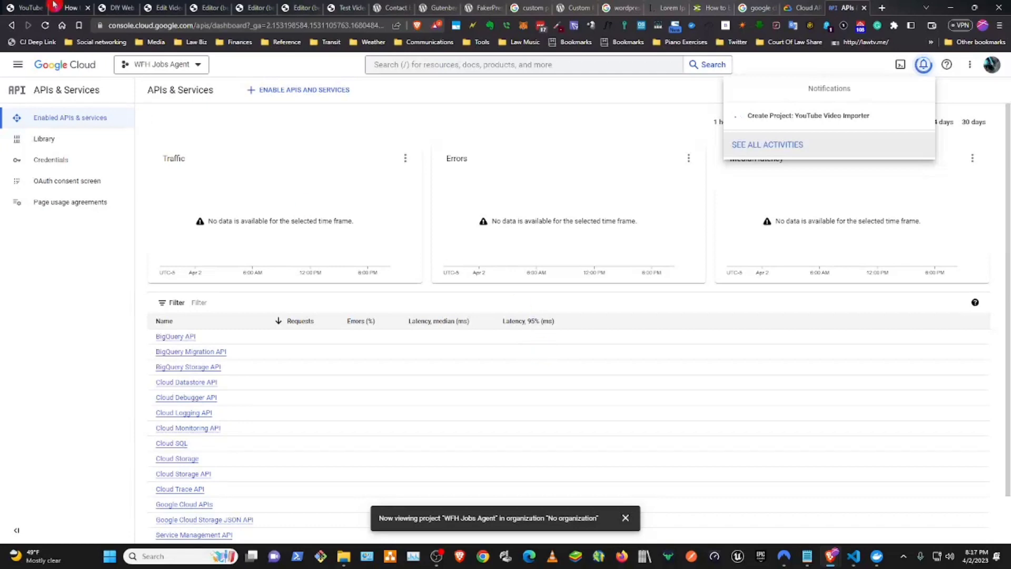
# - Search the Google Cloud console for youtube and enable YouTube Data API v3
pyautogui.click(718, 61)
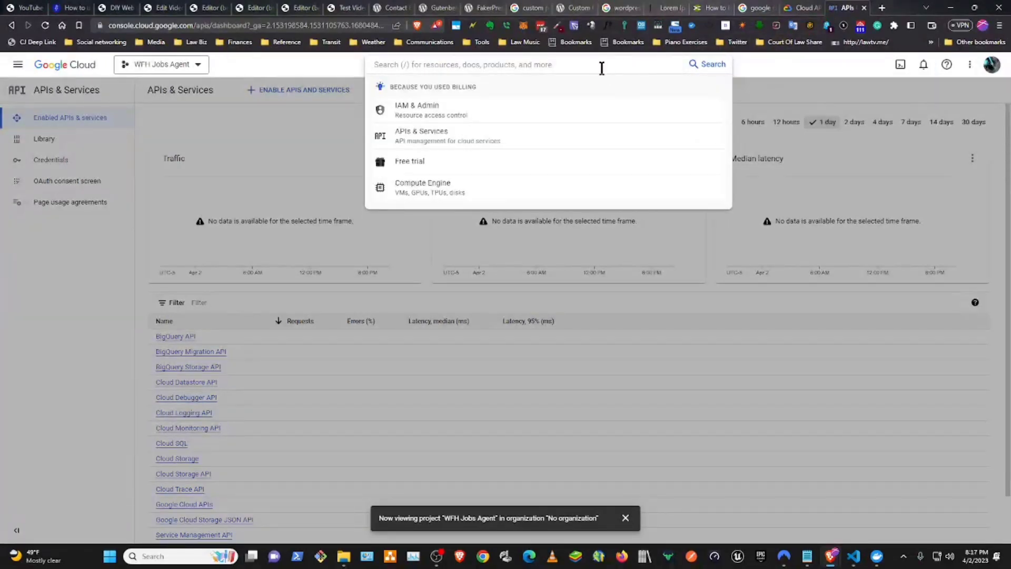
pyautogui.write('youtu')
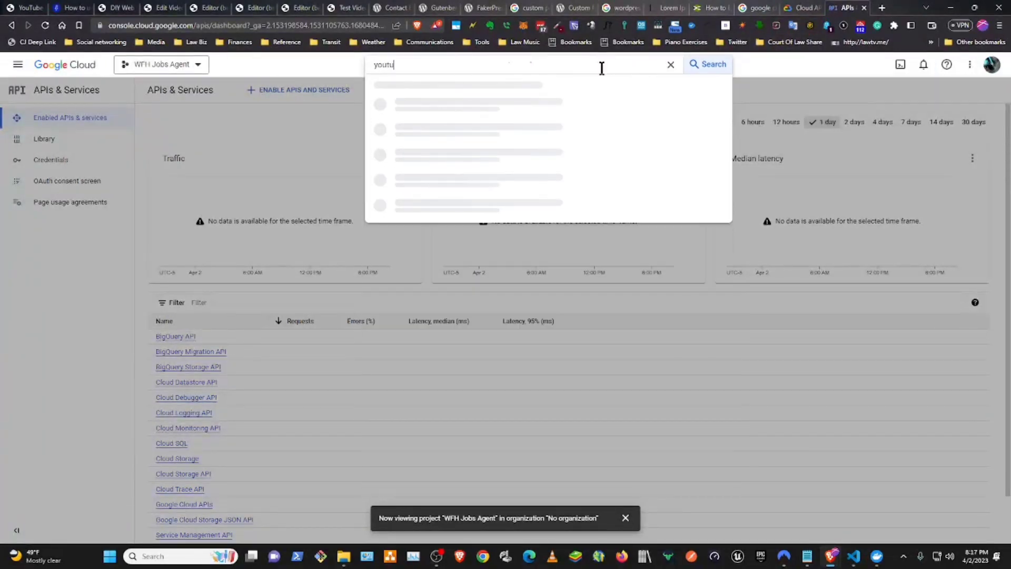
pyautogui.write('be')
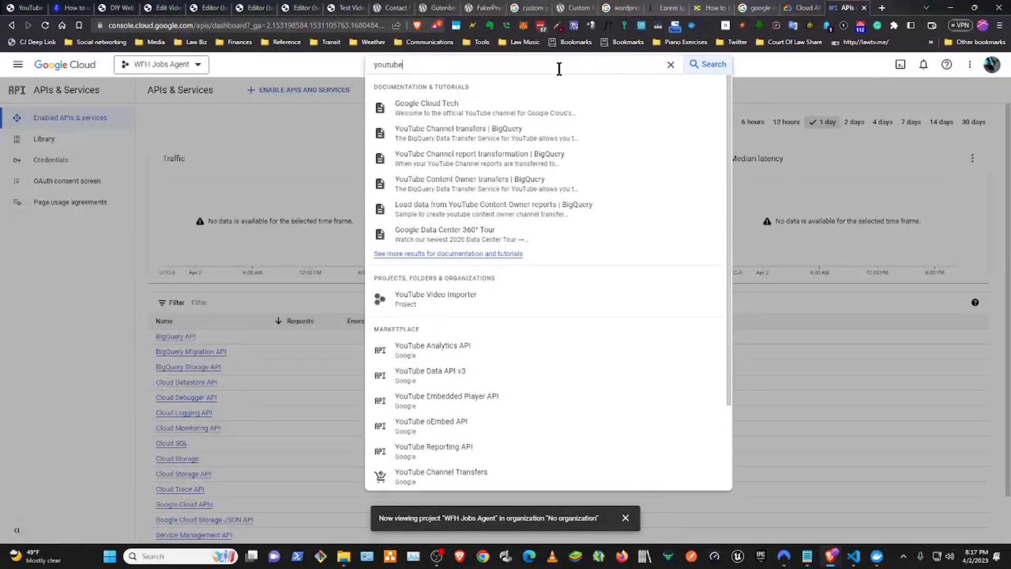
pyautogui.click(420, 373)
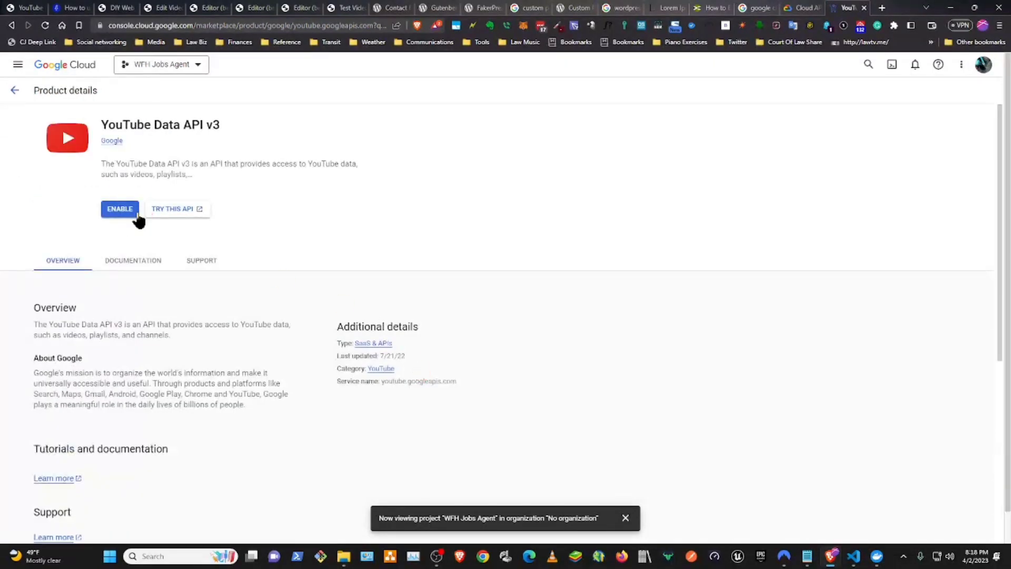
pyautogui.click(136, 214)
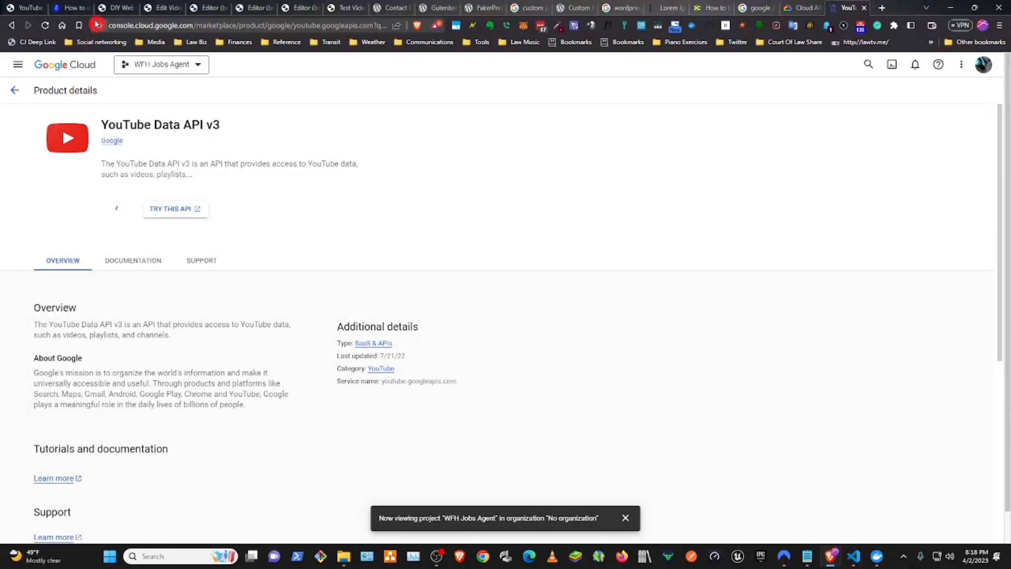
# - Check step 4 of the API key guide and start creating credentials for YouTube Data API v3 in Google Cloud
pyautogui.click(74, 8)
pyautogui.scroll(-4, 250, 331)
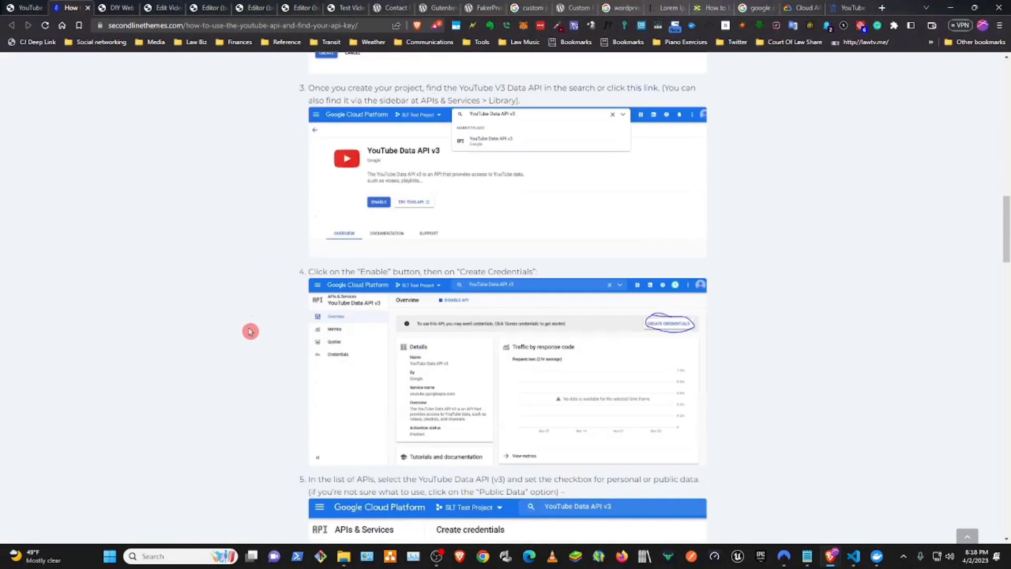
pyautogui.scroll(-2, 252, 335)
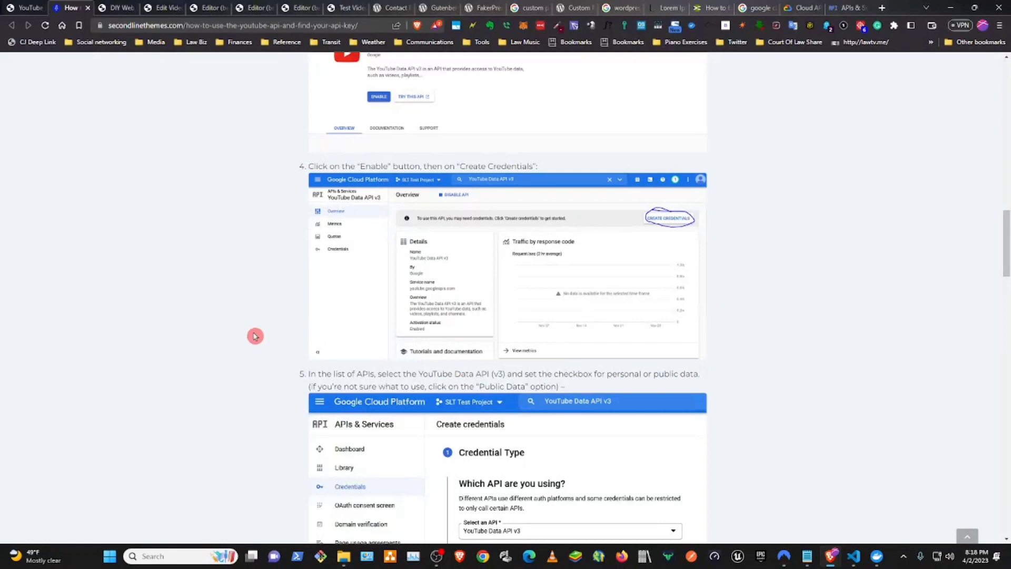
pyautogui.click(847, 7)
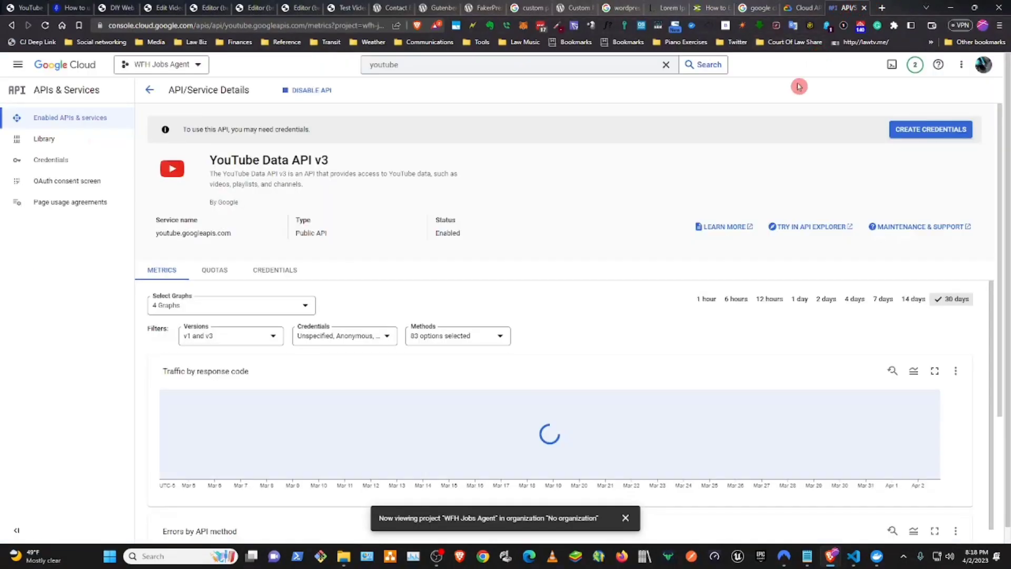
pyautogui.click(919, 130)
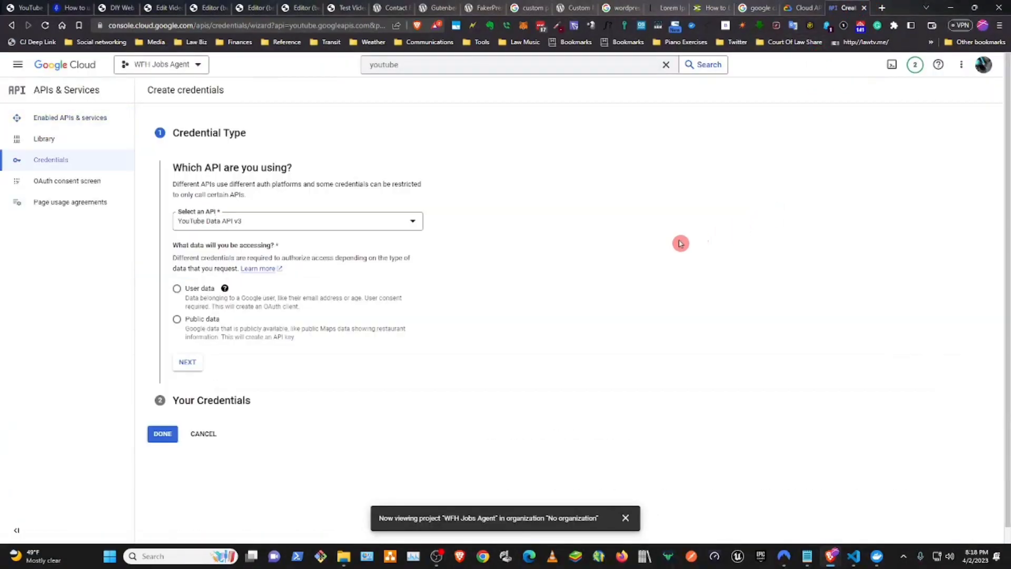
# - Read the guide's steps on choosing the credential type and copying the API key, and return to the credentials form
pyautogui.click(59, 5)
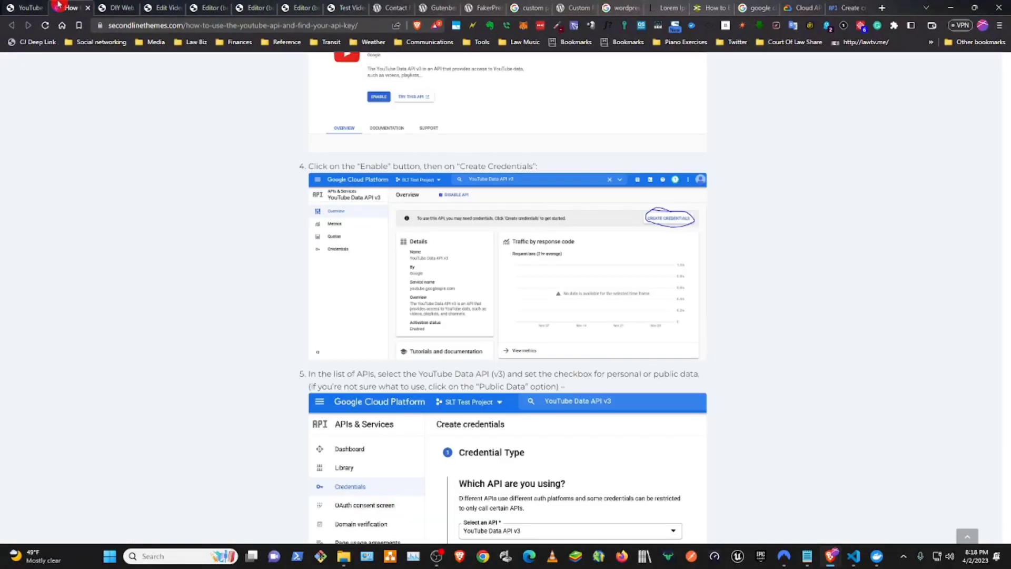
pyautogui.scroll(-5, 293, 295)
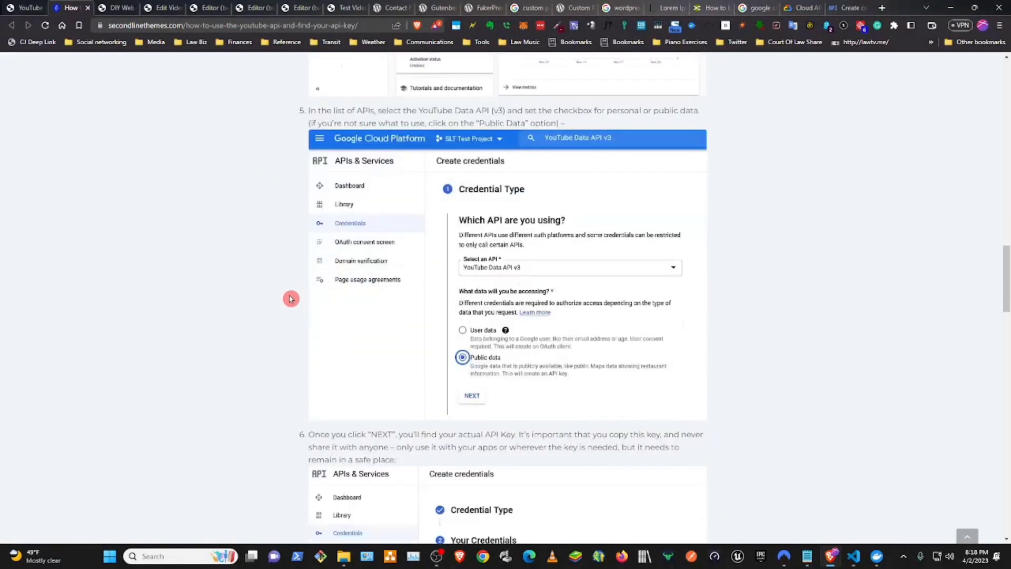
pyautogui.scroll(-1, 291, 298)
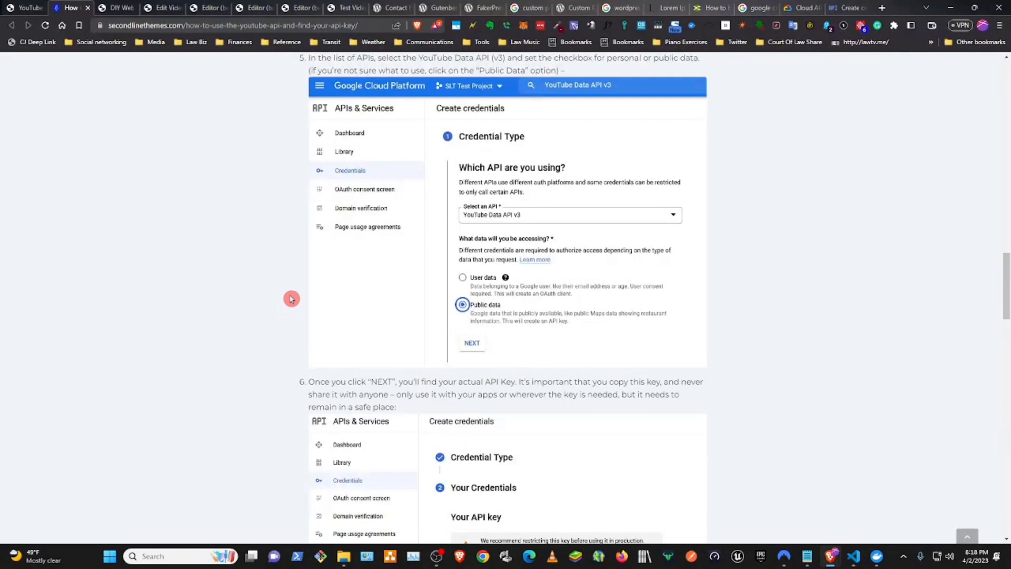
pyautogui.scroll(-4, 290, 299)
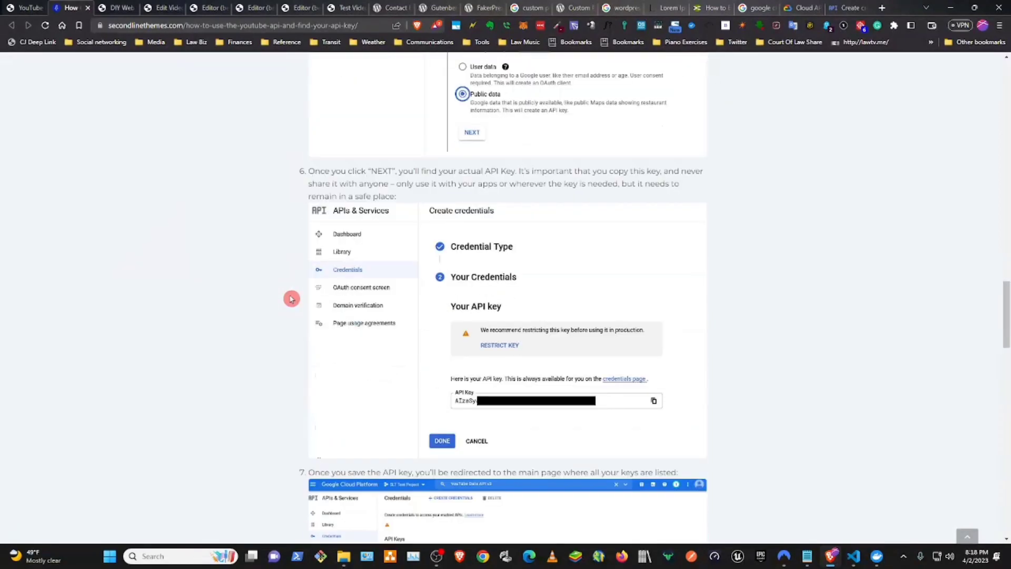
pyautogui.scroll(-1, 292, 299)
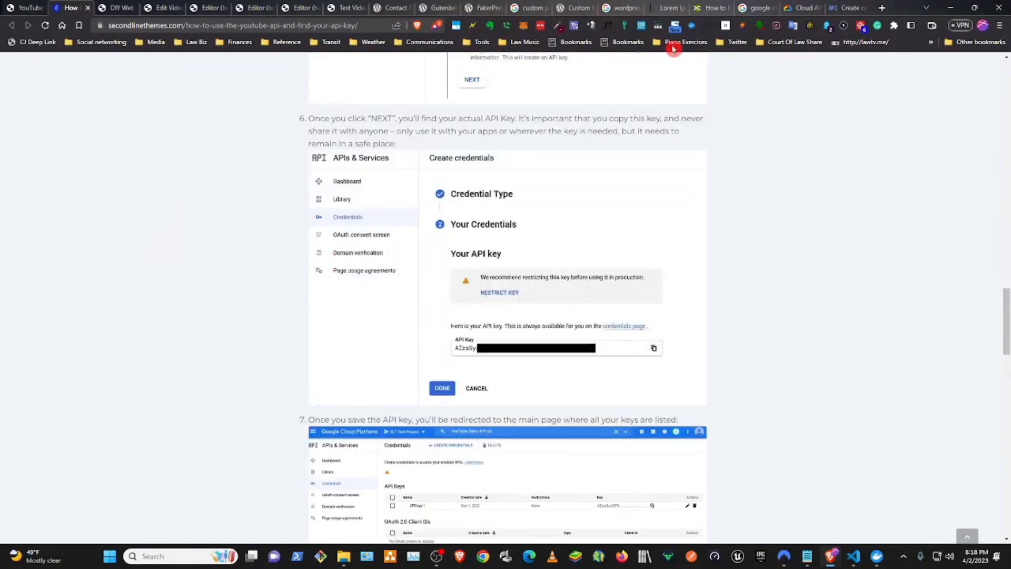
pyautogui.click(829, 9)
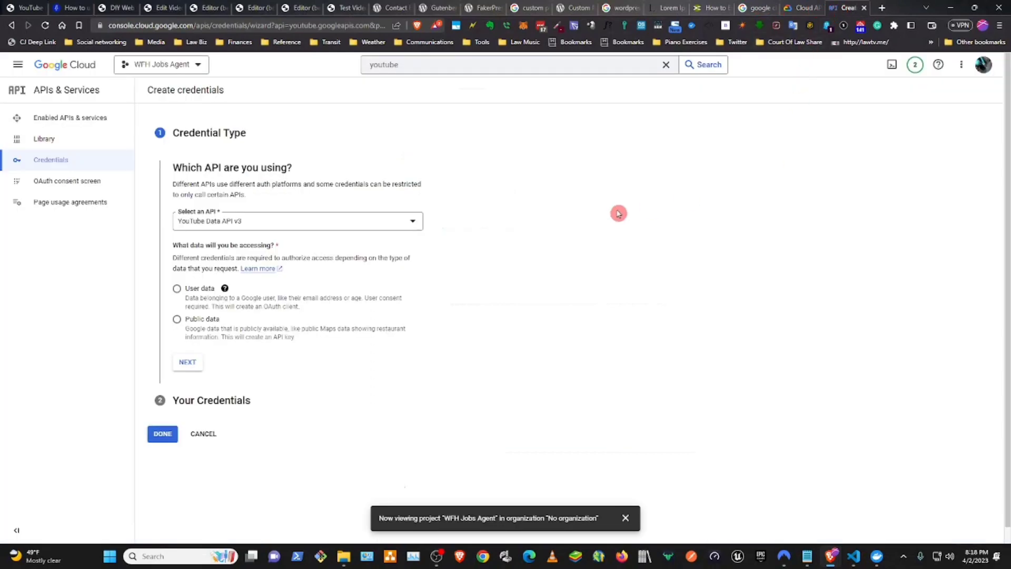
# - Create and copy a YouTube Data API v3 key for public data, and open the project's credentials list
pyautogui.click(187, 363)
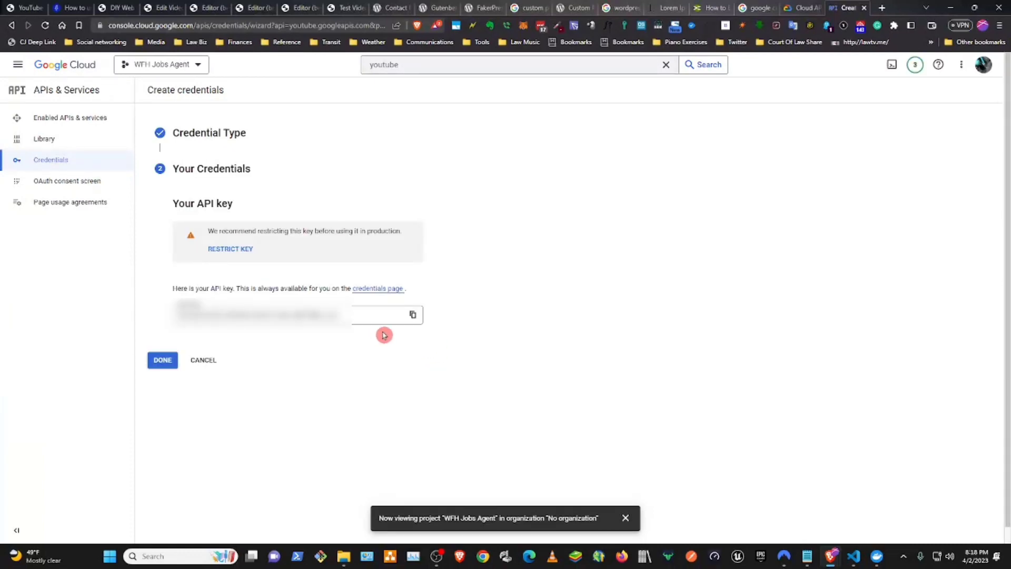
pyautogui.click(413, 315)
pyautogui.click(161, 363)
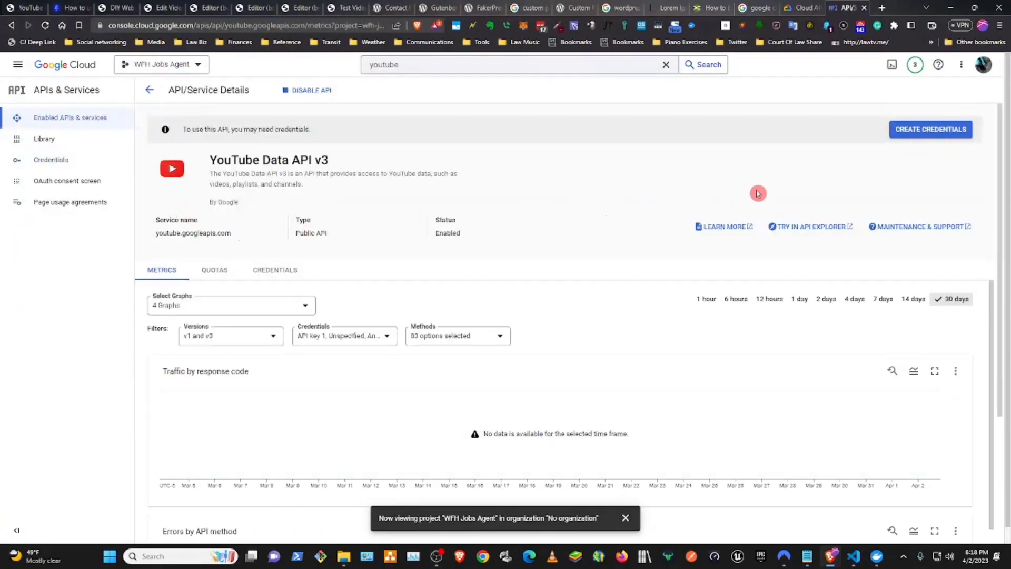
pyautogui.scroll(-2, 401, 205)
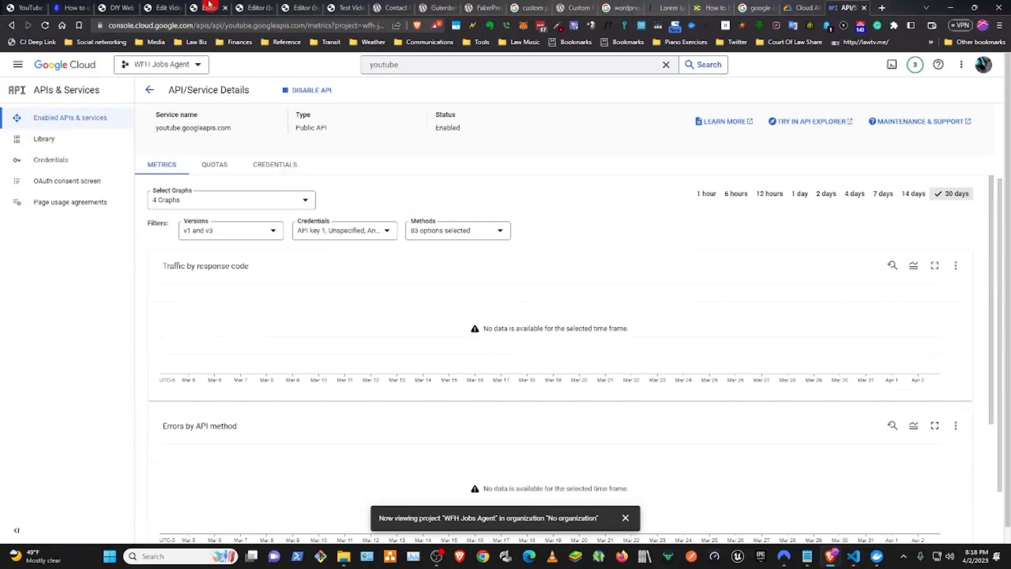
pyautogui.click(77, 160)
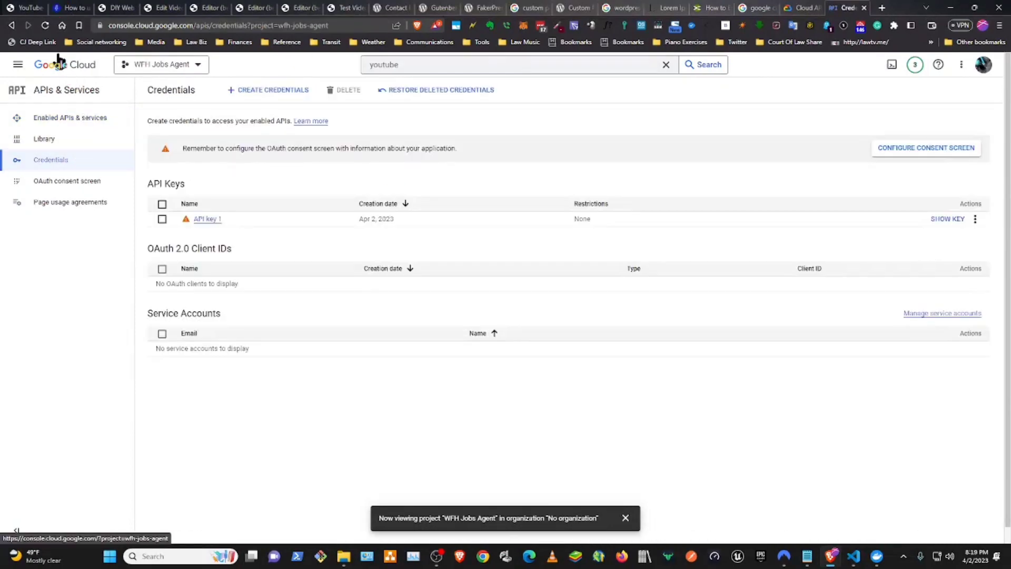
# - Return to the YouTube Importer settings in WordPress, paste the API key and save the settings
pyautogui.click(24, 9)
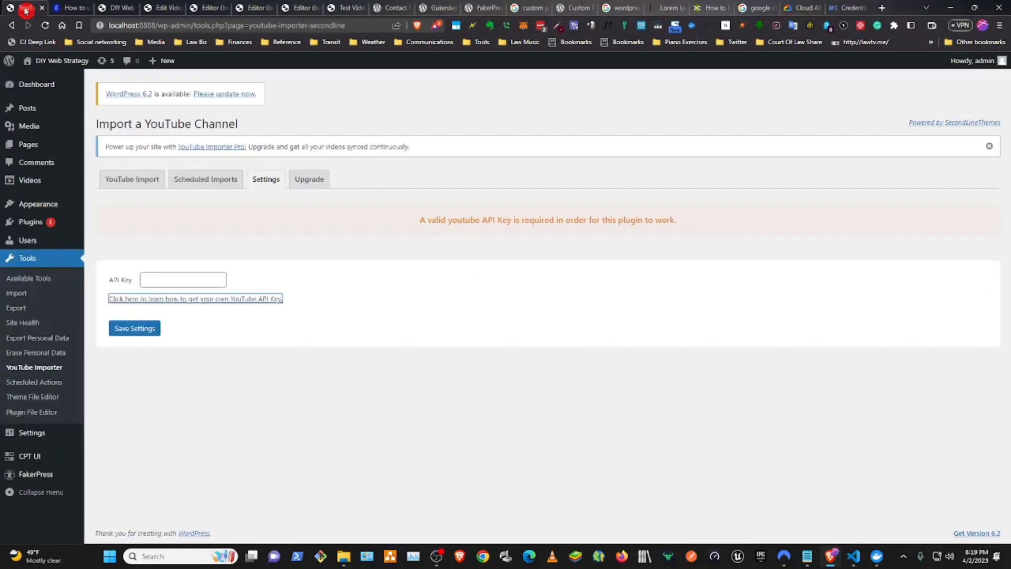
pyautogui.click(167, 280)
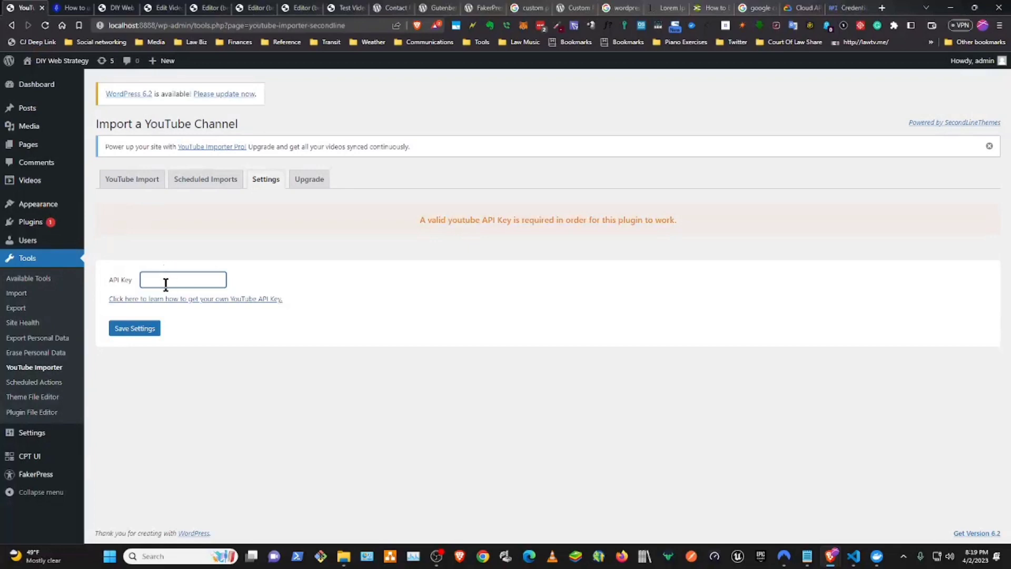
pyautogui.hotkey('ctrl', 'v')
pyautogui.click(141, 330)
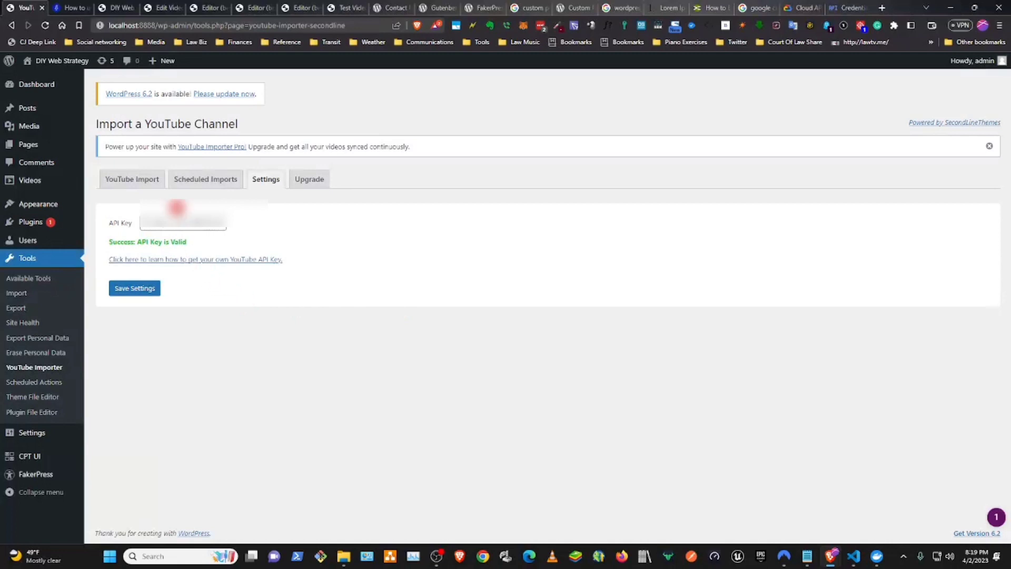
# - Open the YouTube import form and choose Channel as the import type
pyautogui.click(122, 182)
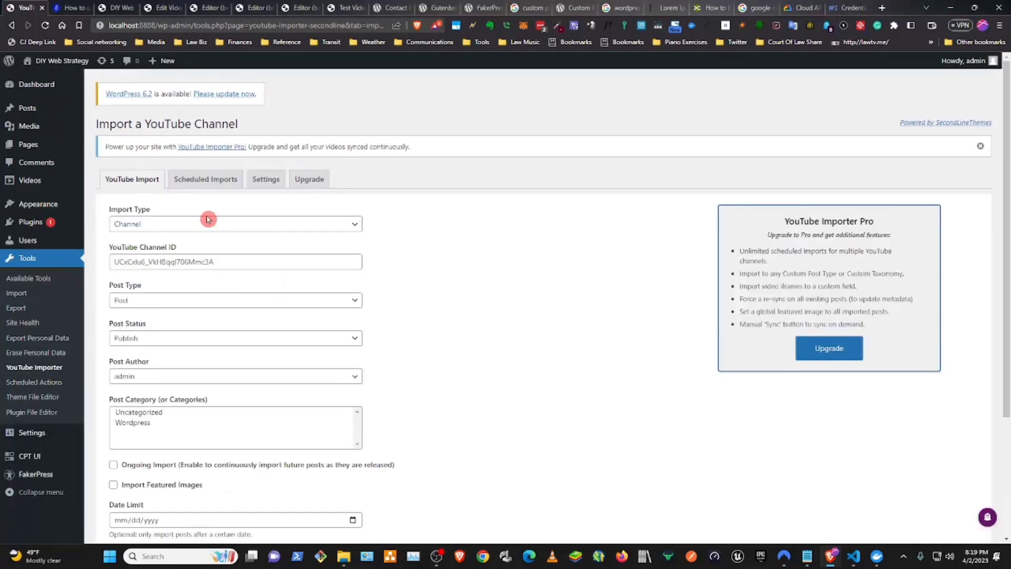
pyautogui.click(206, 224)
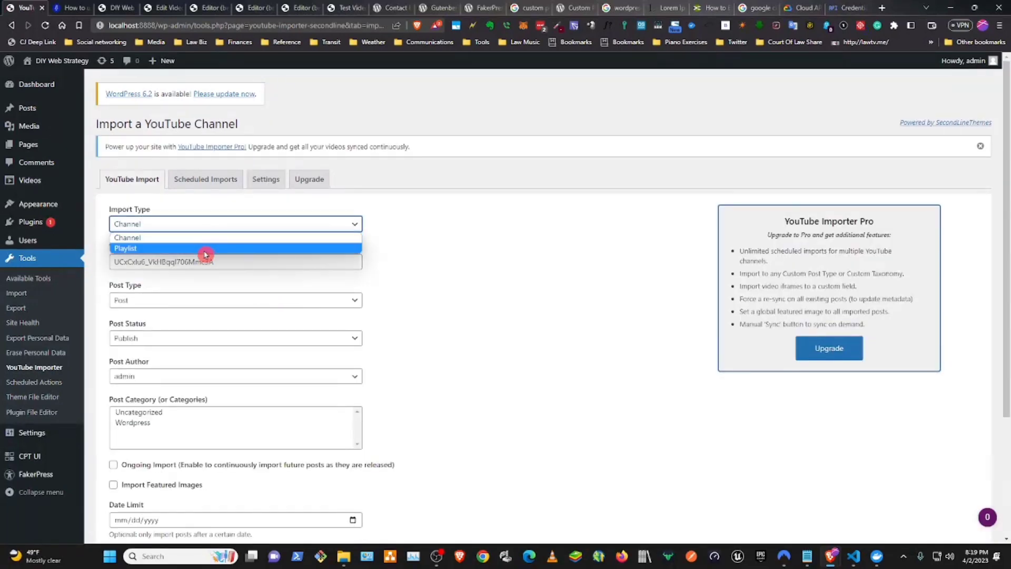
pyautogui.click(205, 240)
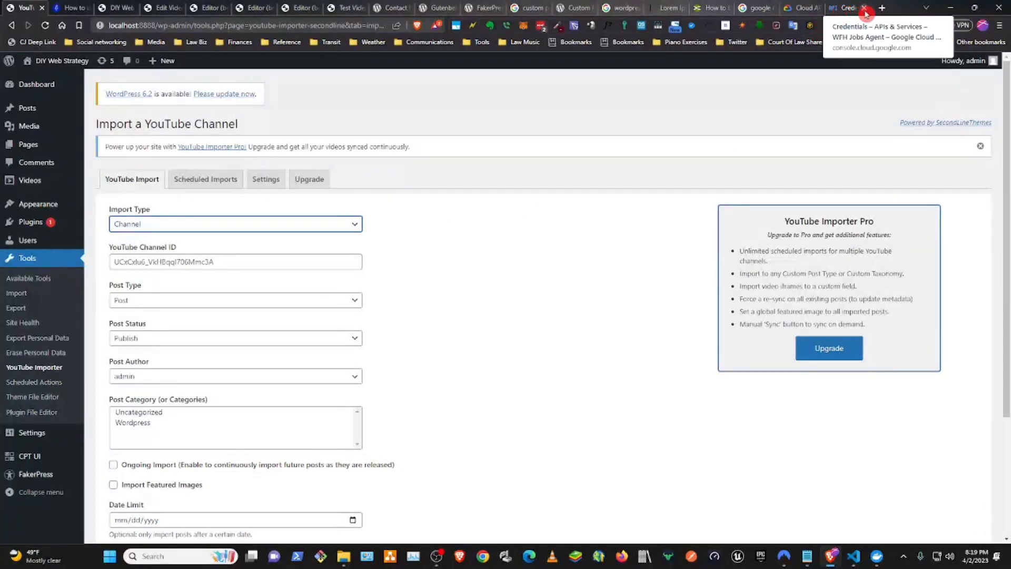
# - Open your own YouTube channel page in a new browser tab and copy the channel ID from its web address
pyautogui.click(882, 7)
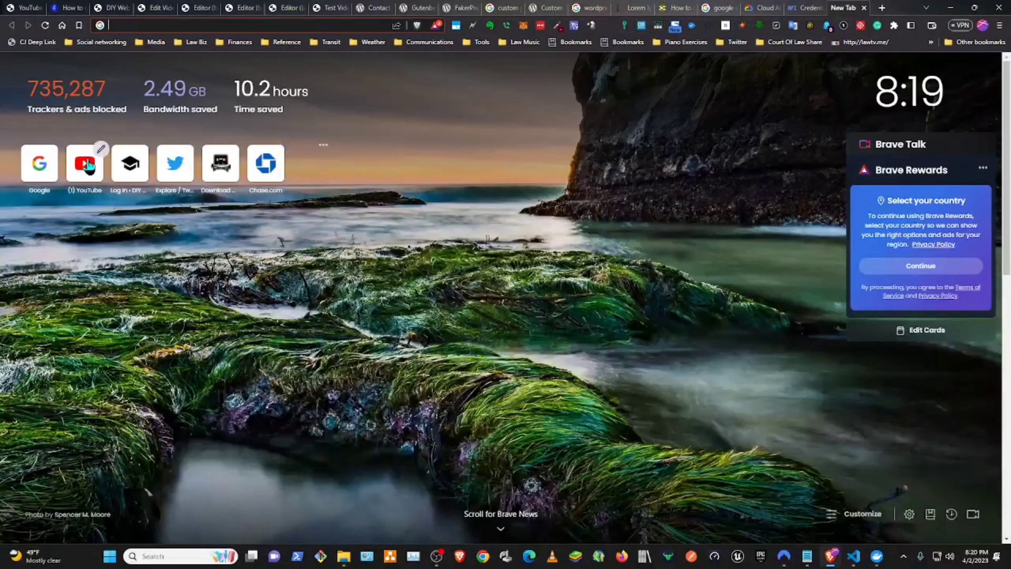
pyautogui.click(89, 167)
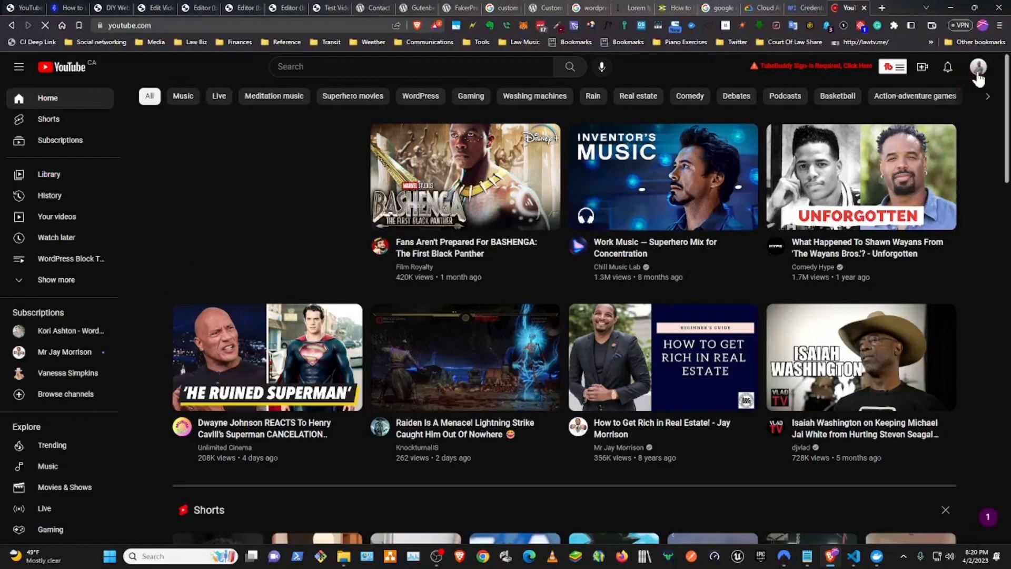
pyautogui.click(976, 68)
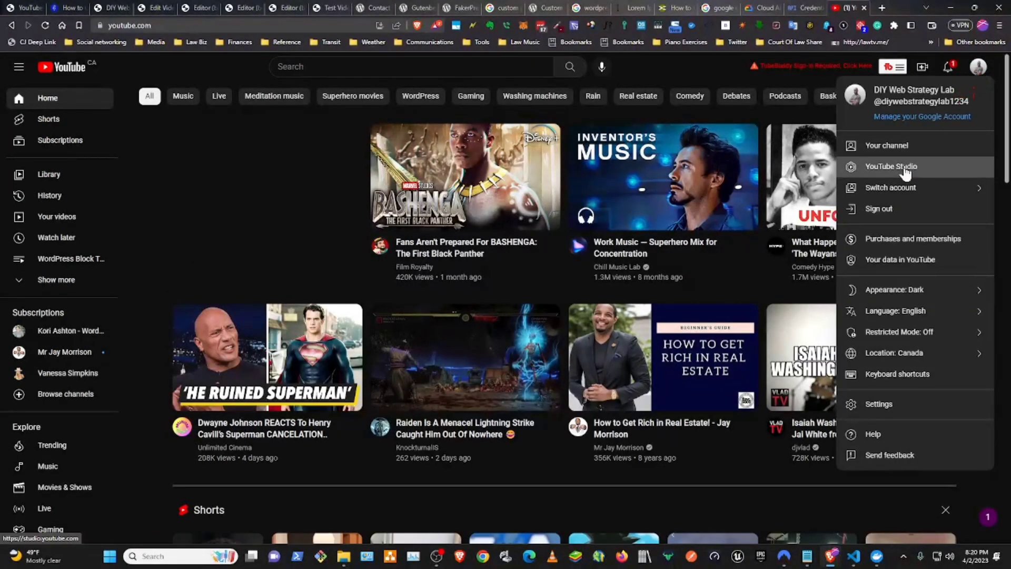
pyautogui.click(905, 168)
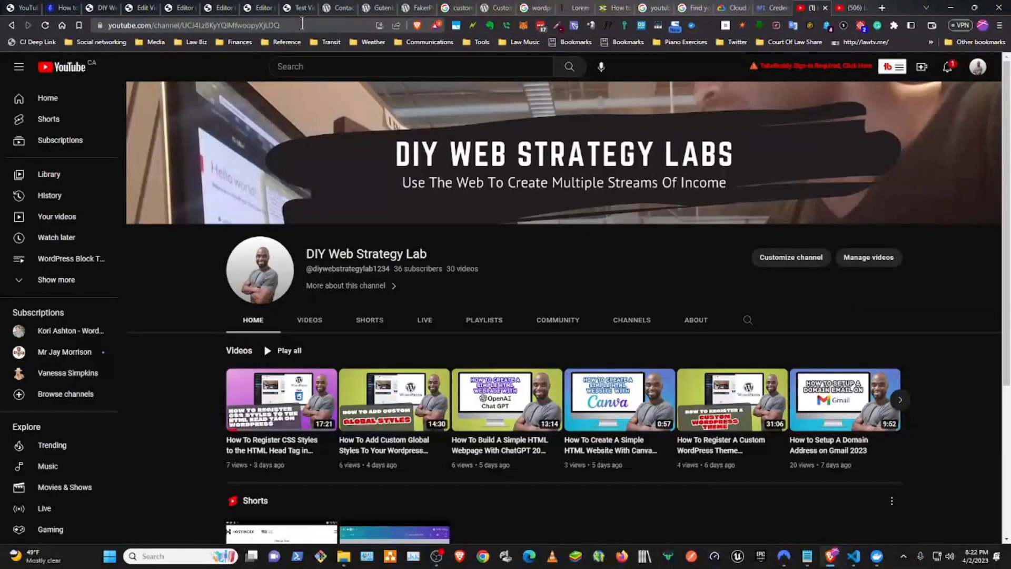
pyautogui.moveTo(301, 23); pyautogui.dragTo(184, 27)
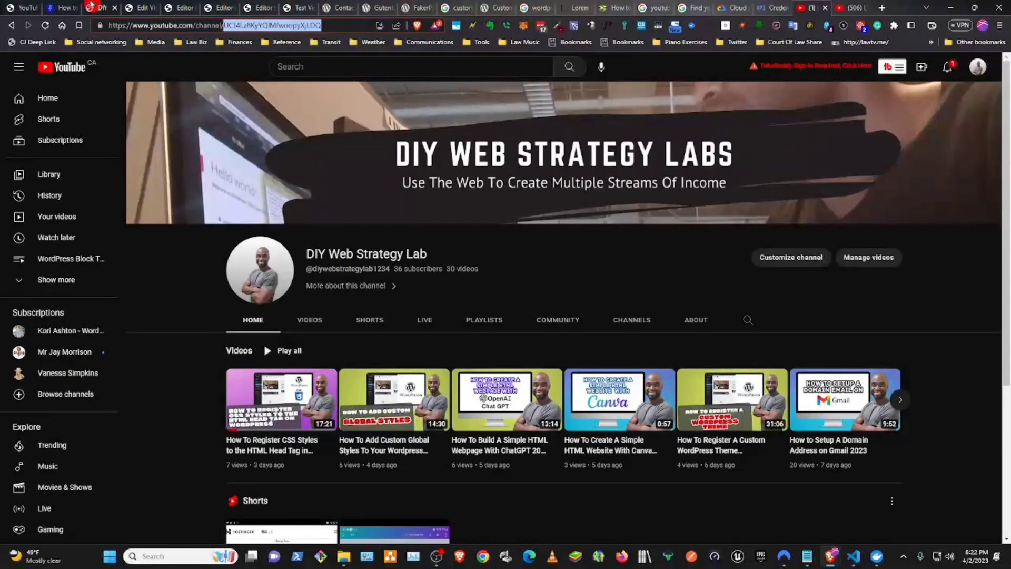
# - Return to the WordPress import form and fill in the YouTube Channel ID with the copied ID
pyautogui.click(4, 9)
pyautogui.click(253, 258)
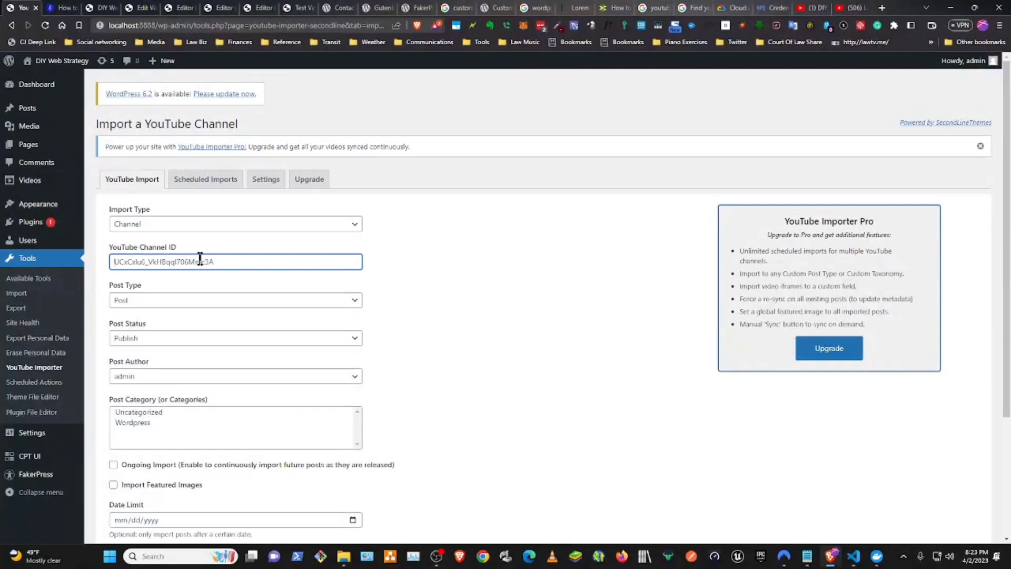
pyautogui.hotkey('ctrl', 'a')
pyautogui.hotkey('ctrl', 'v')
# - Use Post as the post type and Publish as the post status for the imported videos
pyautogui.click(233, 305)
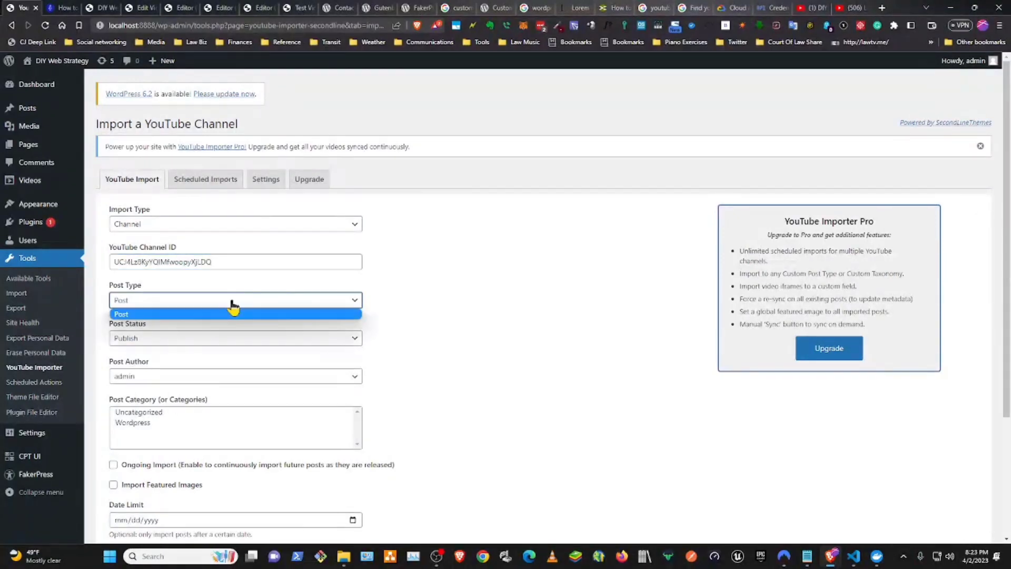
pyautogui.click(232, 305)
pyautogui.click(221, 339)
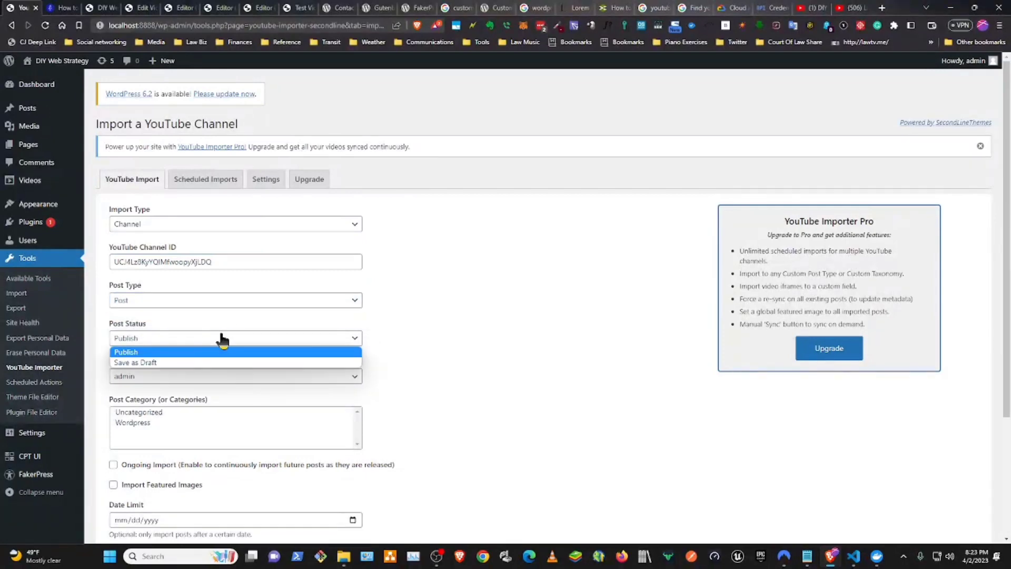
pyautogui.click(222, 340)
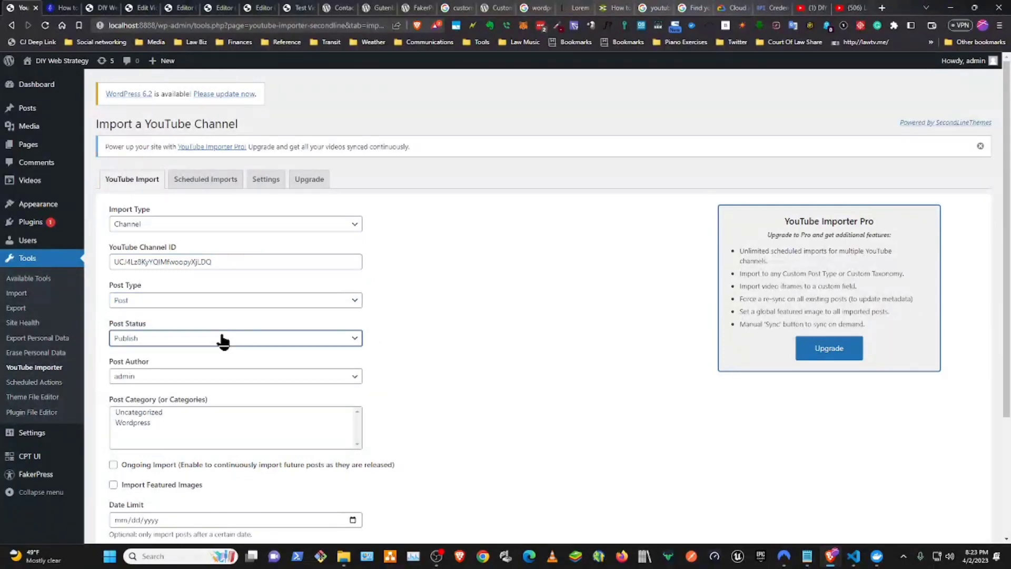
# - Assign the imported posts to the Wordpress category and enable Import Featured Images
pyautogui.scroll(-3, 225, 339)
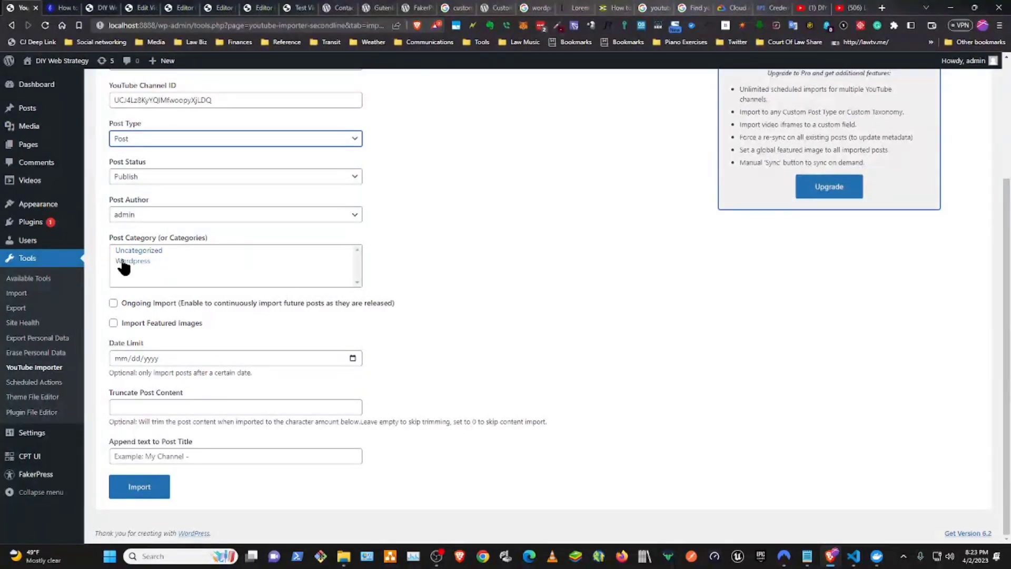
pyautogui.click(119, 261)
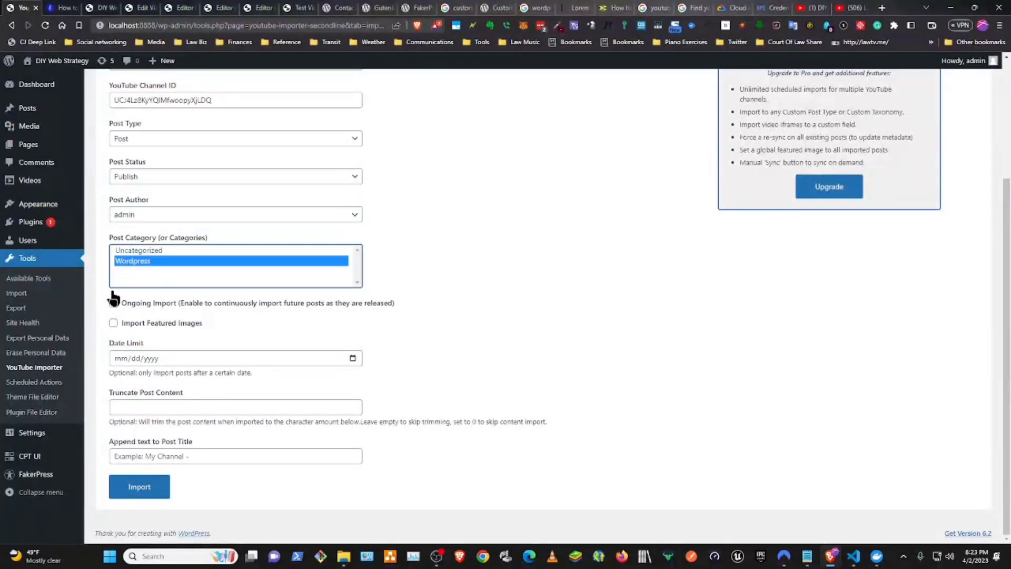
pyautogui.click(114, 323)
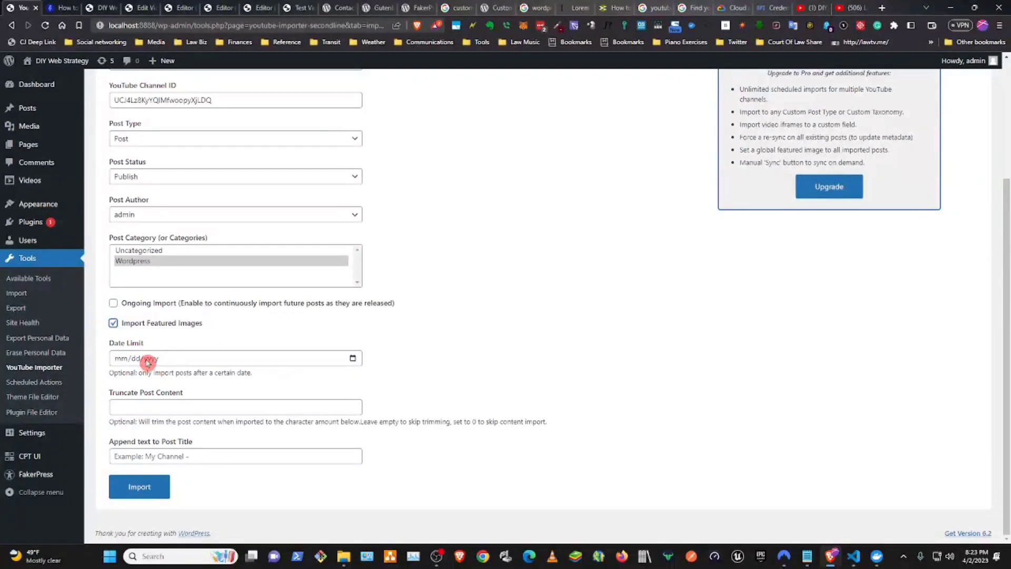
pyautogui.click(148, 361)
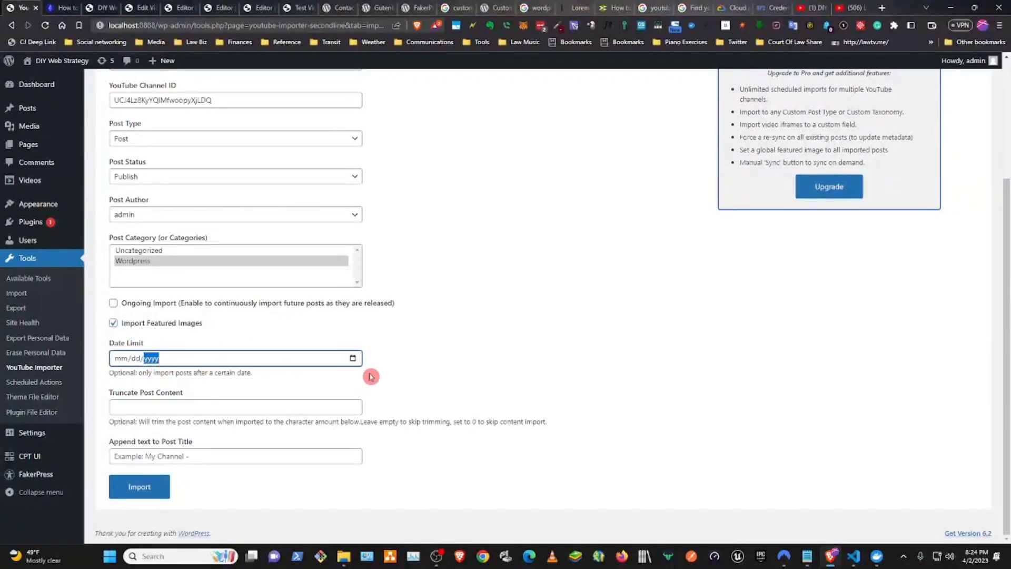
pyautogui.click(353, 361)
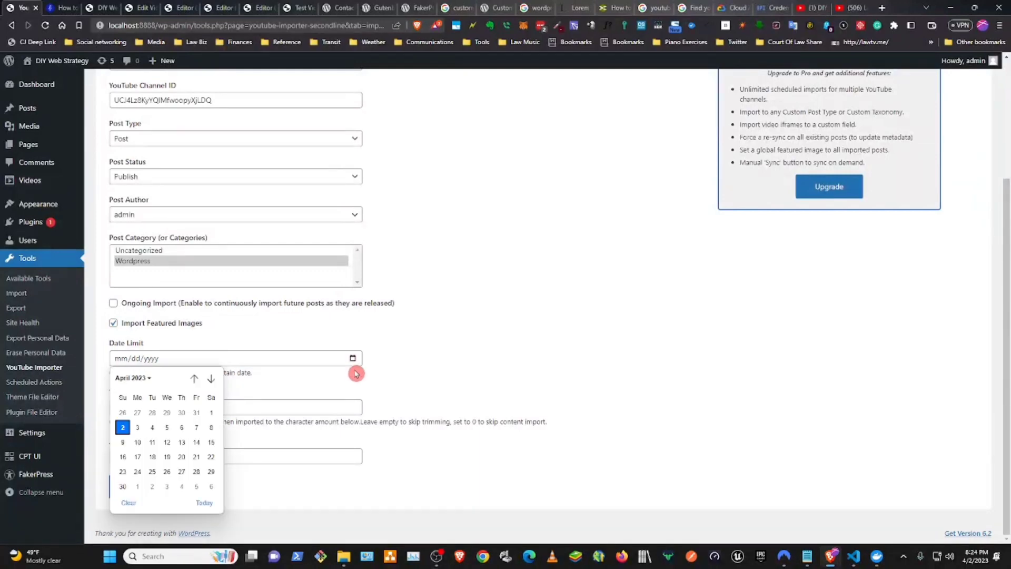
pyautogui.click(375, 385)
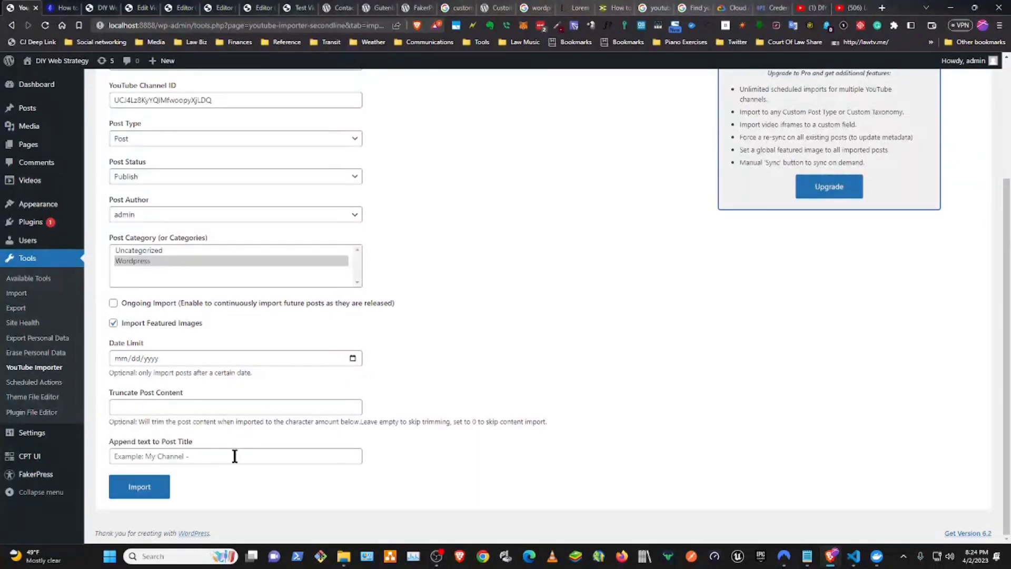
# - Run the YouTube channel import and check its result message below the form
pyautogui.click(139, 486)
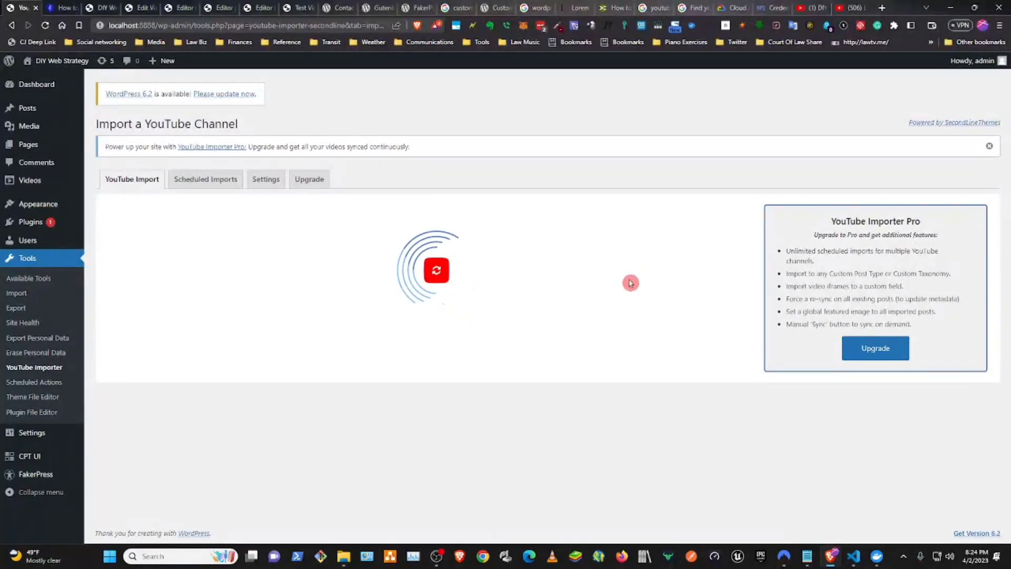
pyautogui.scroll(-4, 570, 309)
pyautogui.click(571, 305)
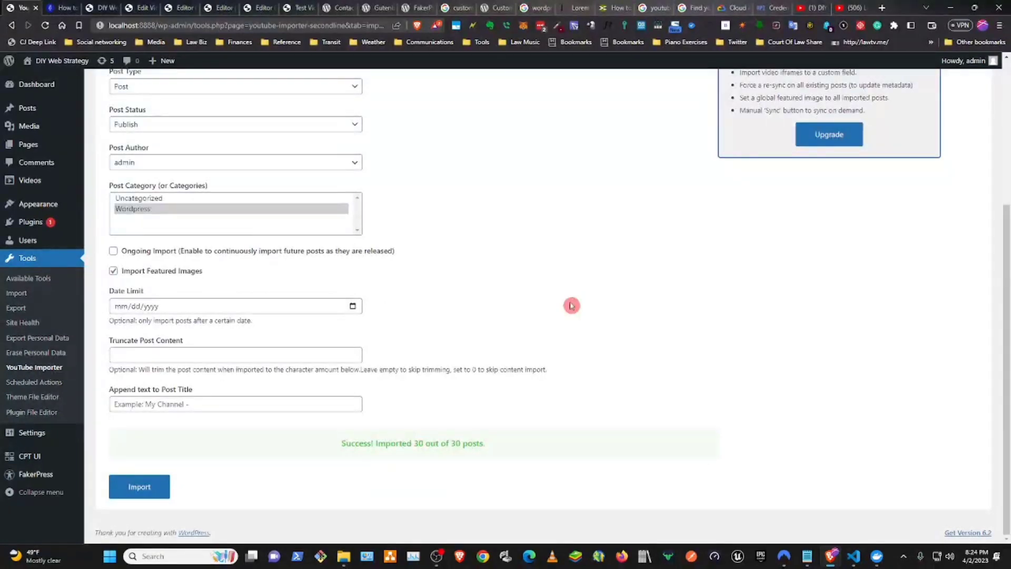
# - Open the list of all WordPress posts in a new browser tab and switch to it
pyautogui.scroll(4, 560, 325)
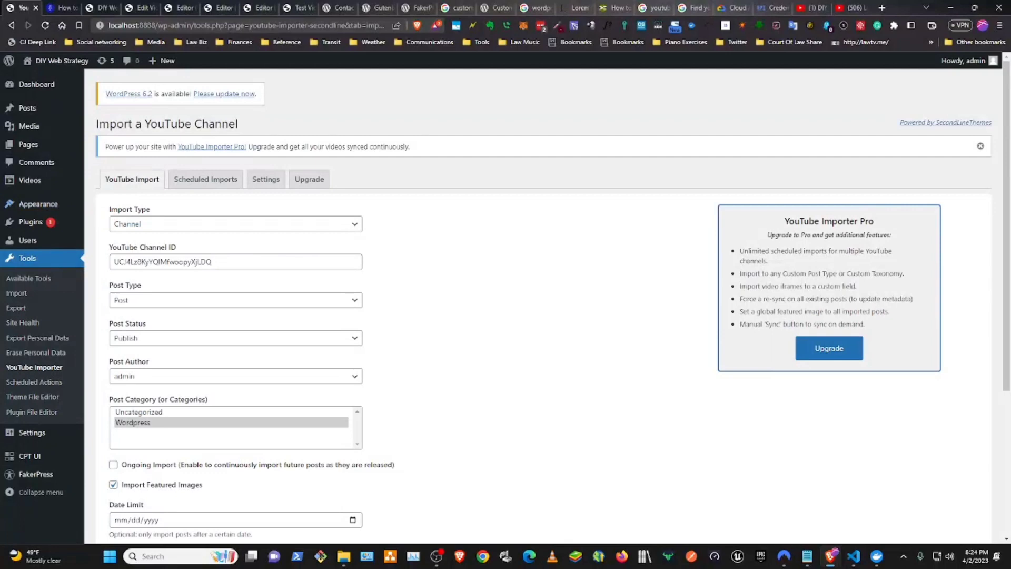
pyautogui.moveTo(32, 183)
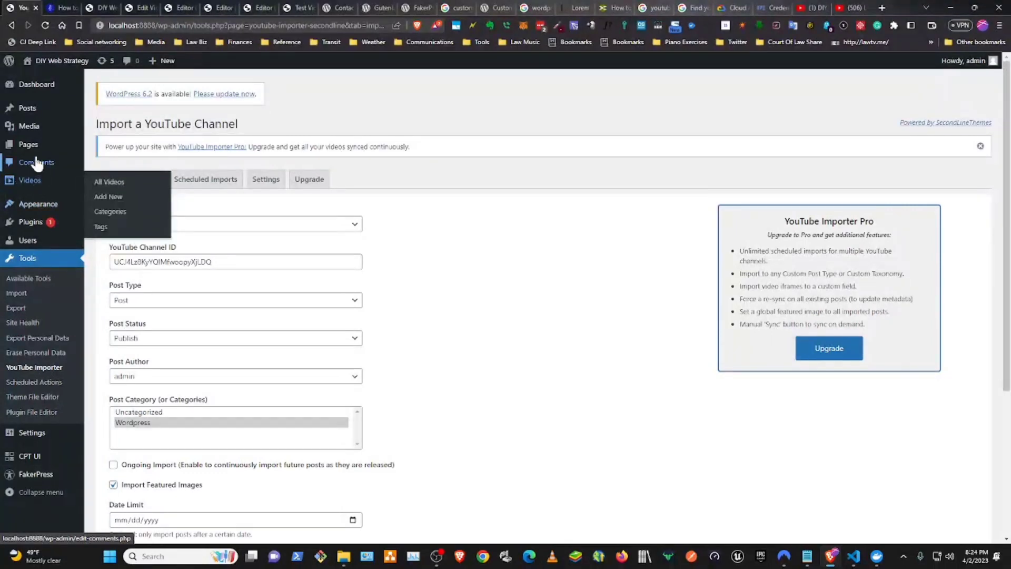
pyautogui.moveTo(42, 110)
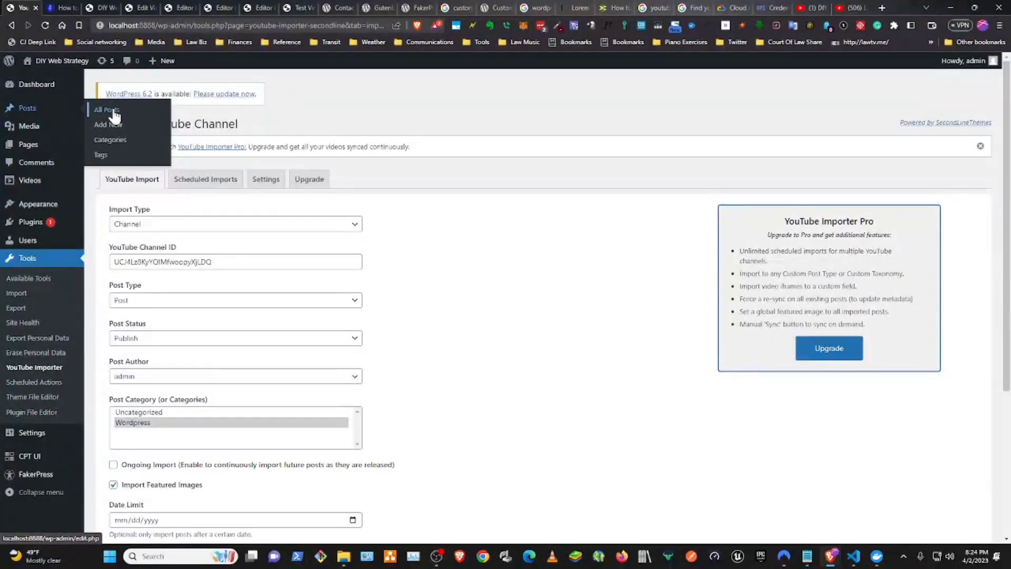
pyautogui.rightClick(114, 112)
pyautogui.click(132, 117)
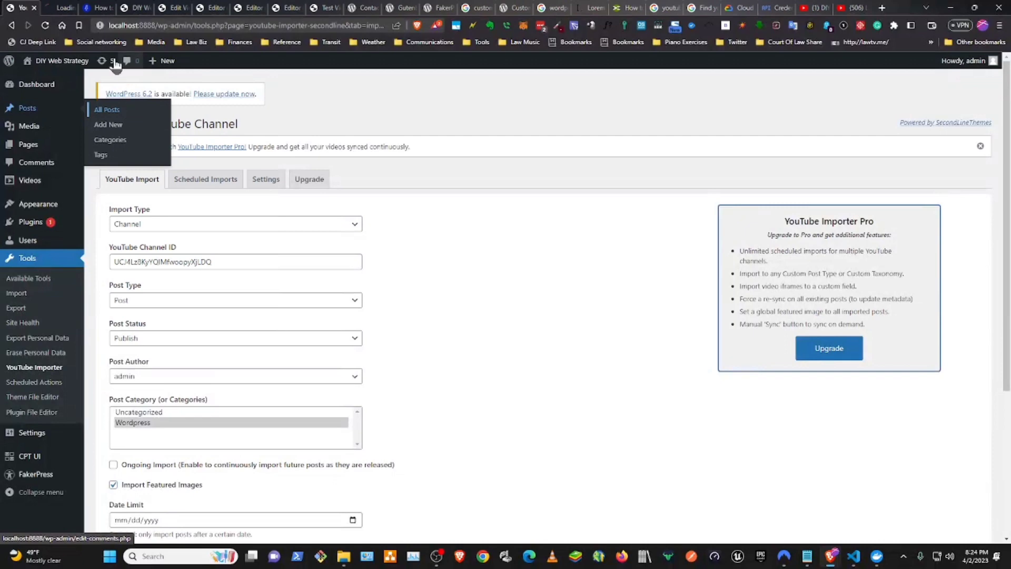
pyautogui.click(54, 7)
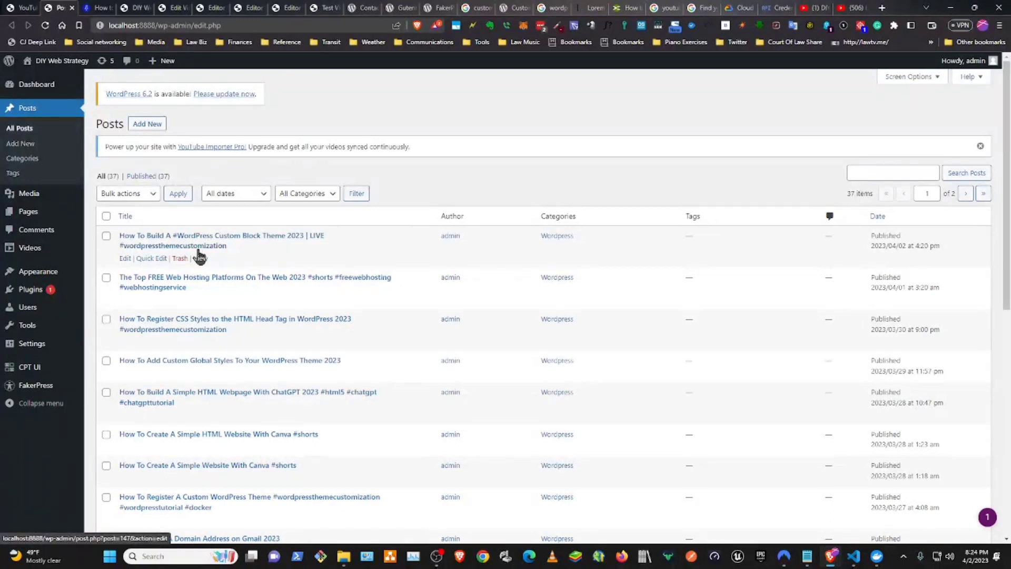
# - Look through the imported video posts in the list and switch to the DIY Web Strategy site's home page
pyautogui.scroll(-4, 203, 246)
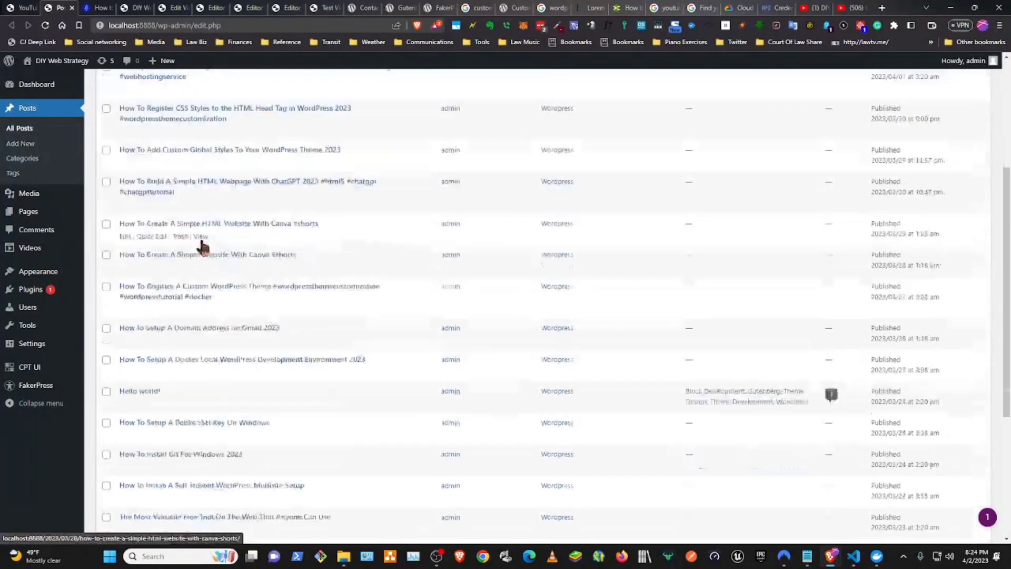
pyautogui.scroll(4, 203, 246)
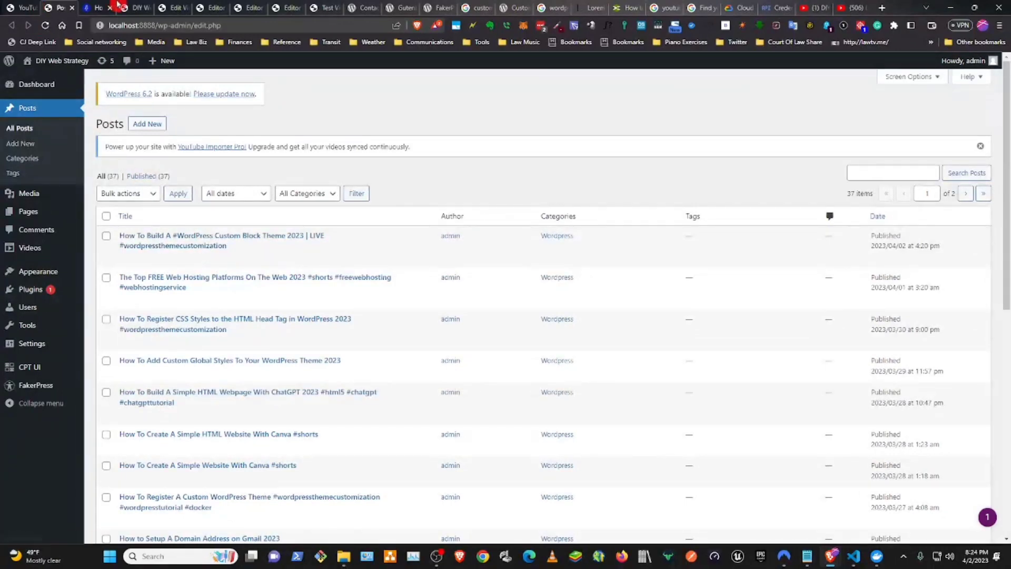
pyautogui.click(140, 12)
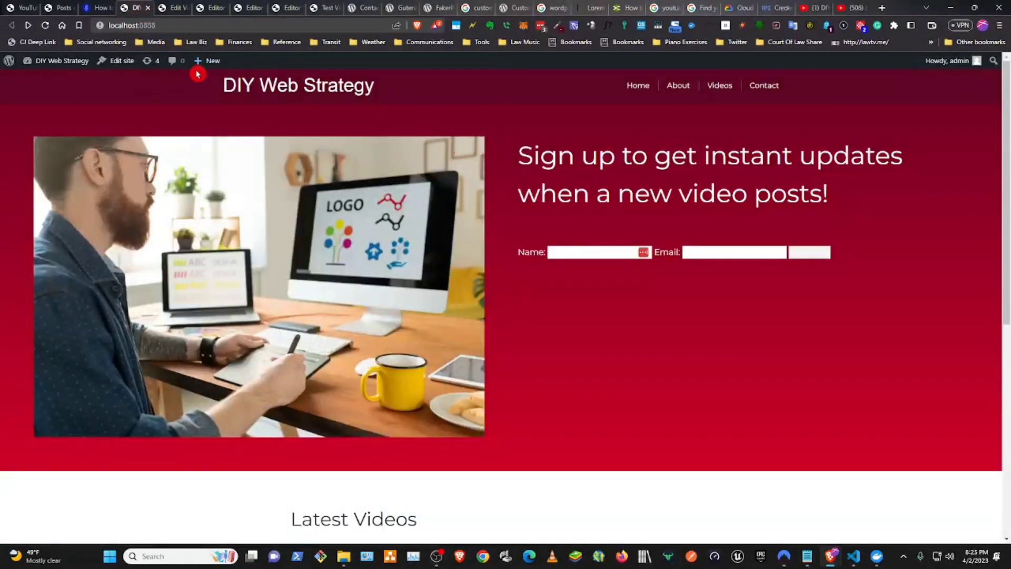
# - Find the site's Index template among the open site editor pages and reload it
pyautogui.click(213, 9)
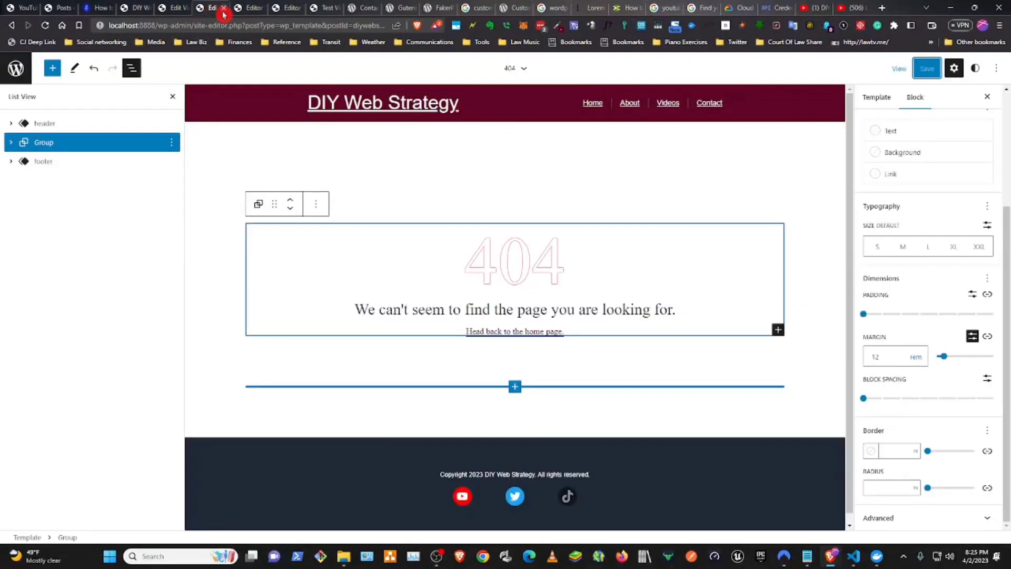
pyautogui.click(250, 9)
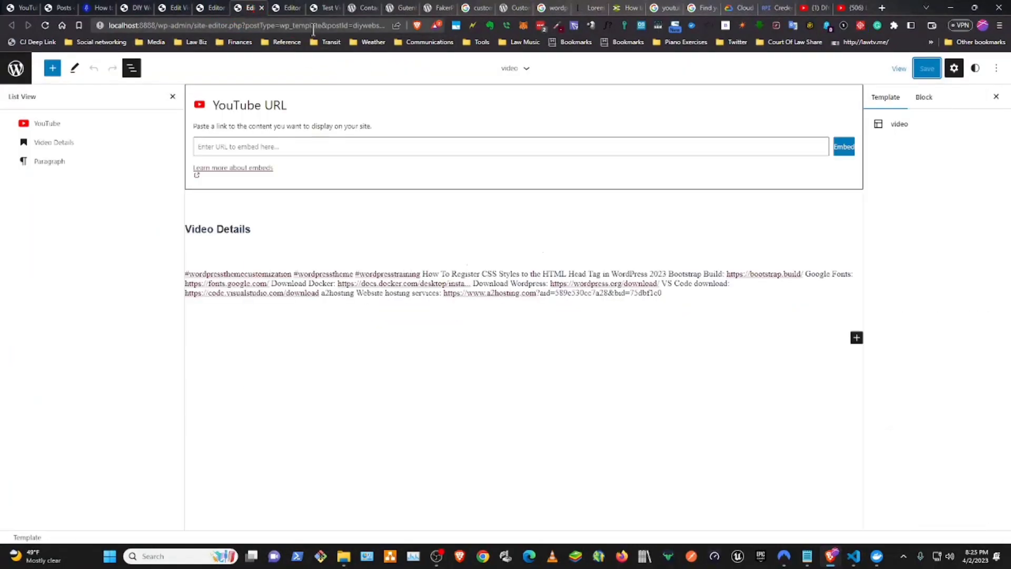
pyautogui.click(287, 8)
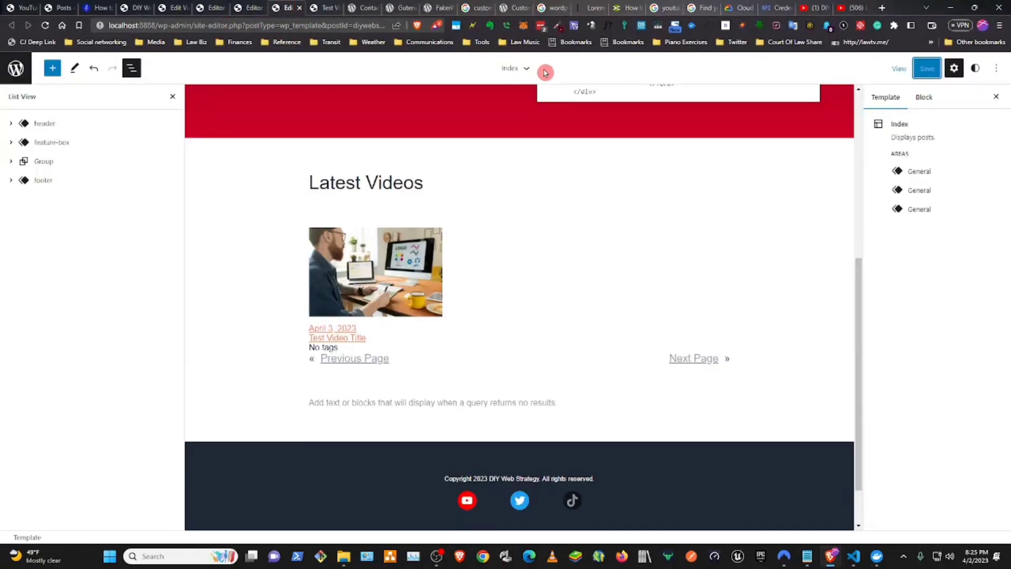
pyautogui.click(41, 26)
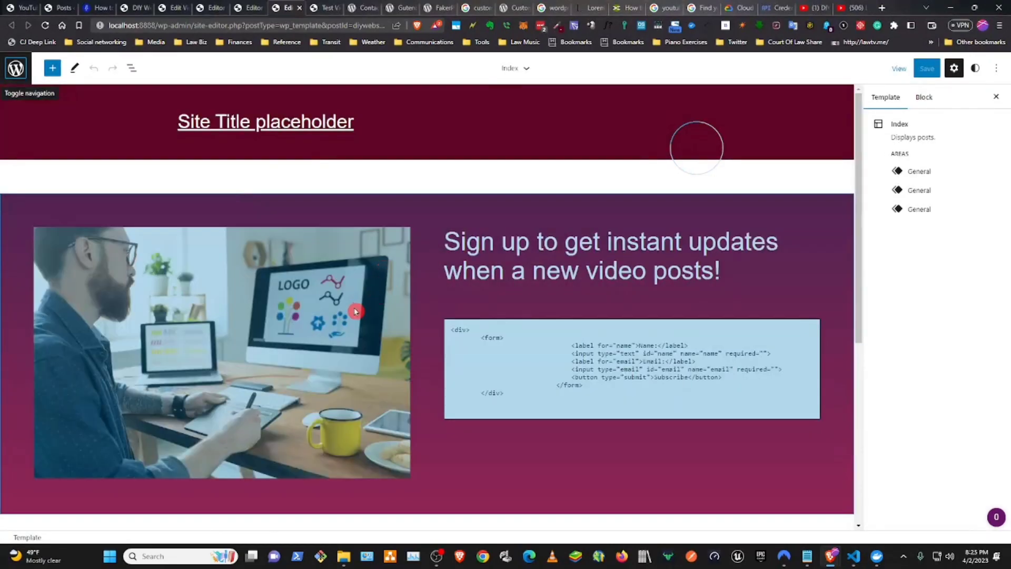
# - Set the Post Type of the Query Loop under Latest Videos to Post and save the Index template
pyautogui.scroll(-5, 356, 311)
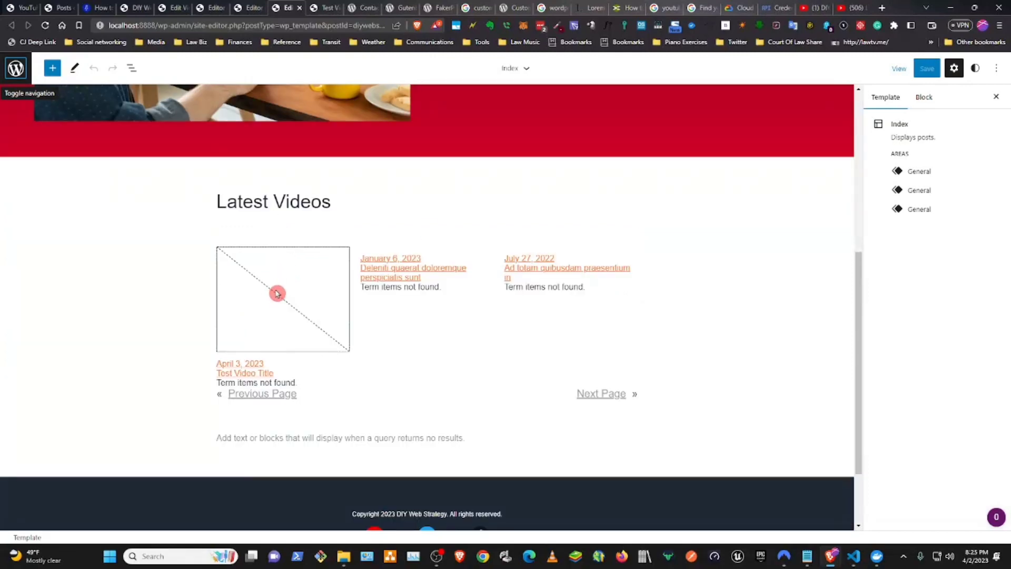
pyautogui.click(277, 289)
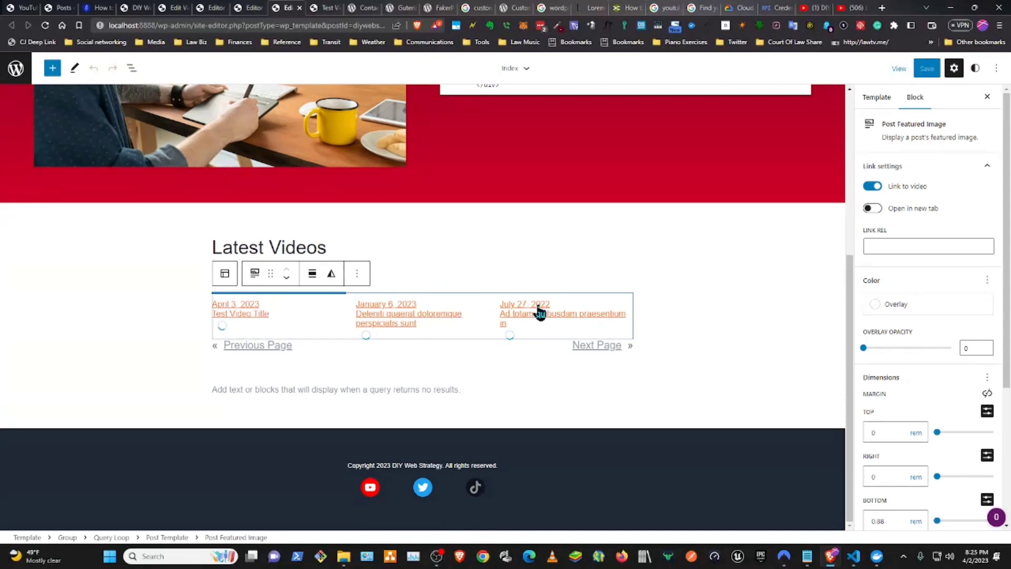
pyautogui.scroll(-1, 540, 312)
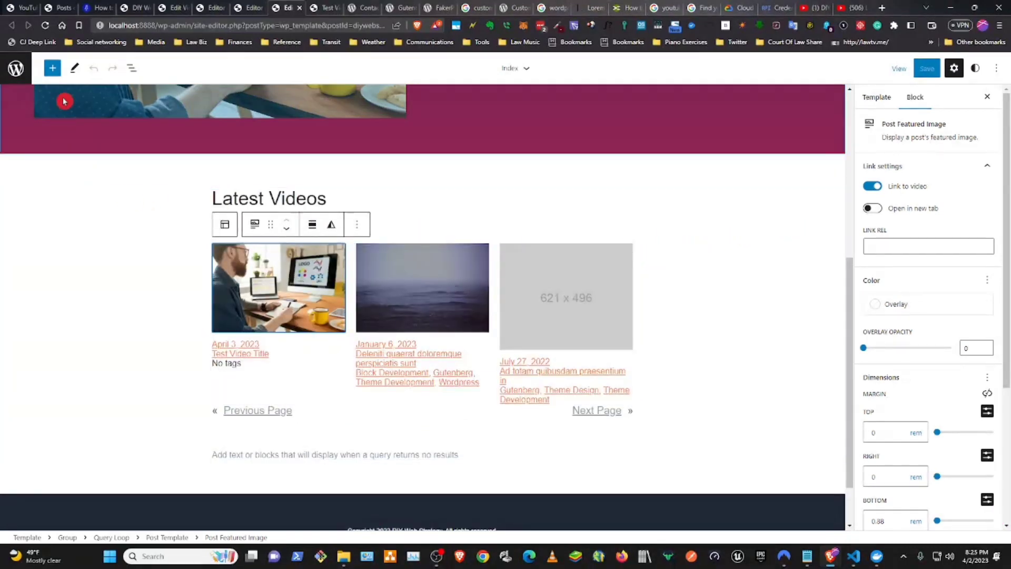
pyautogui.click(129, 71)
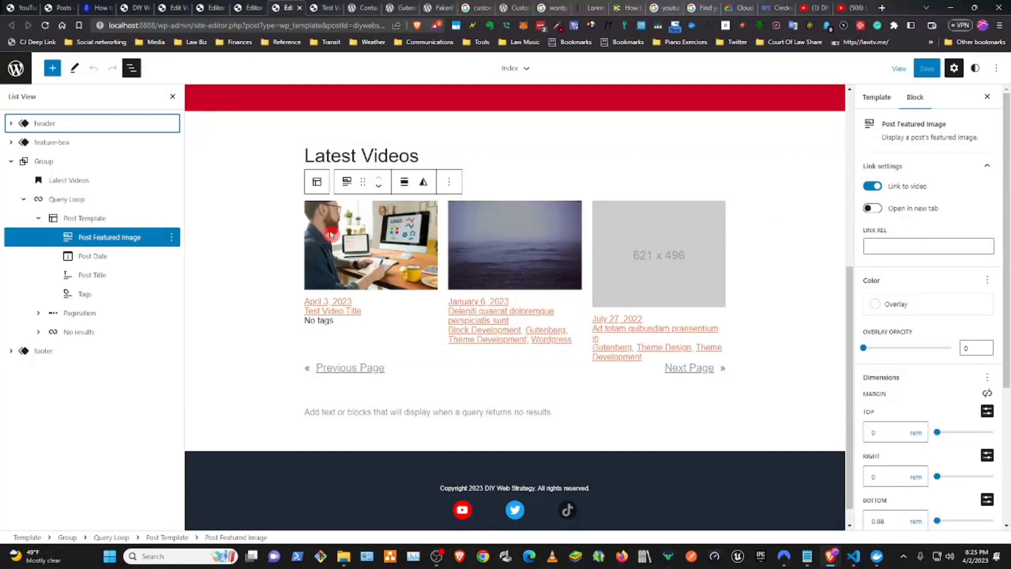
pyautogui.click(114, 221)
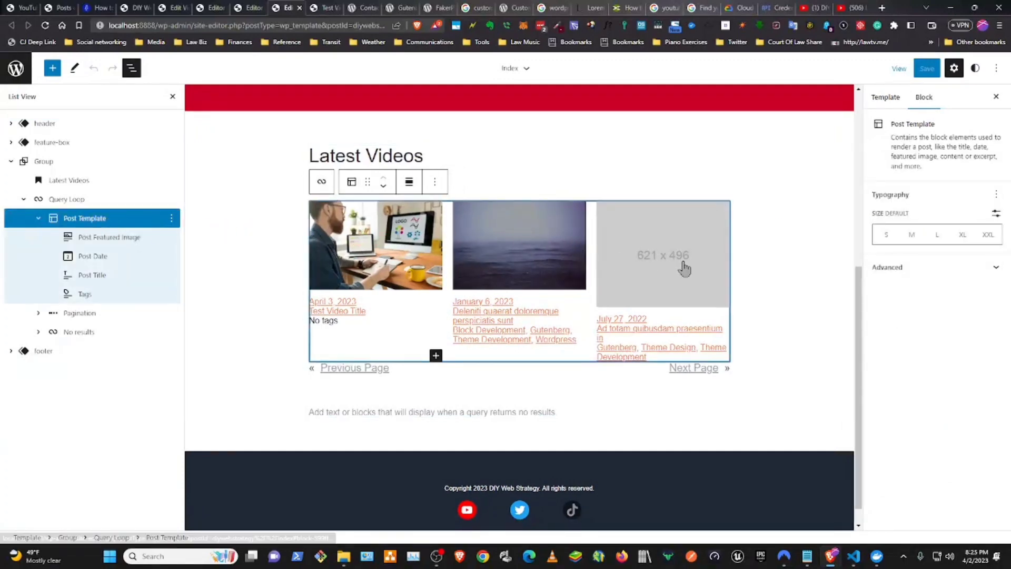
pyautogui.click(105, 201)
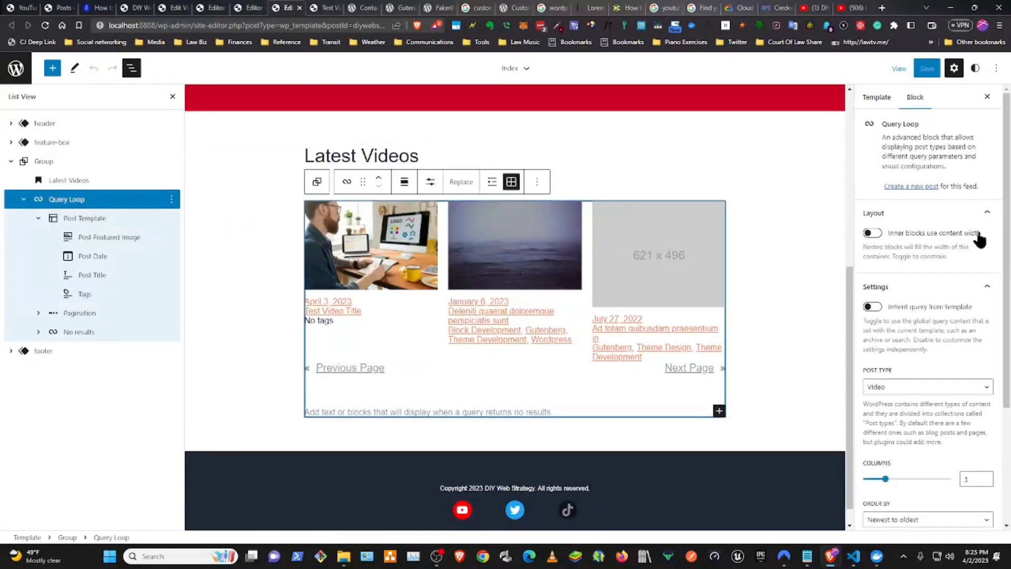
pyautogui.click(915, 390)
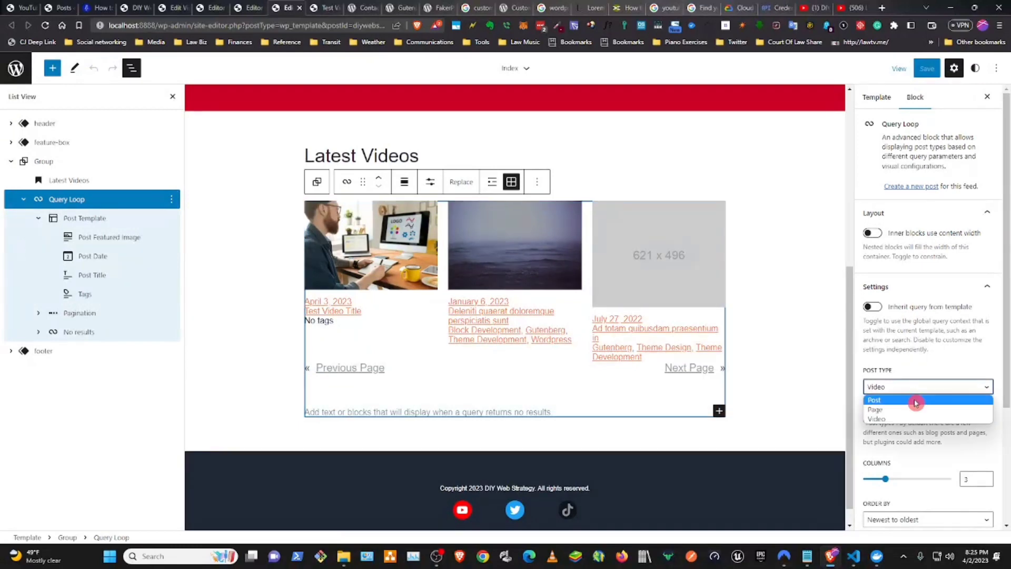
pyautogui.click(913, 400)
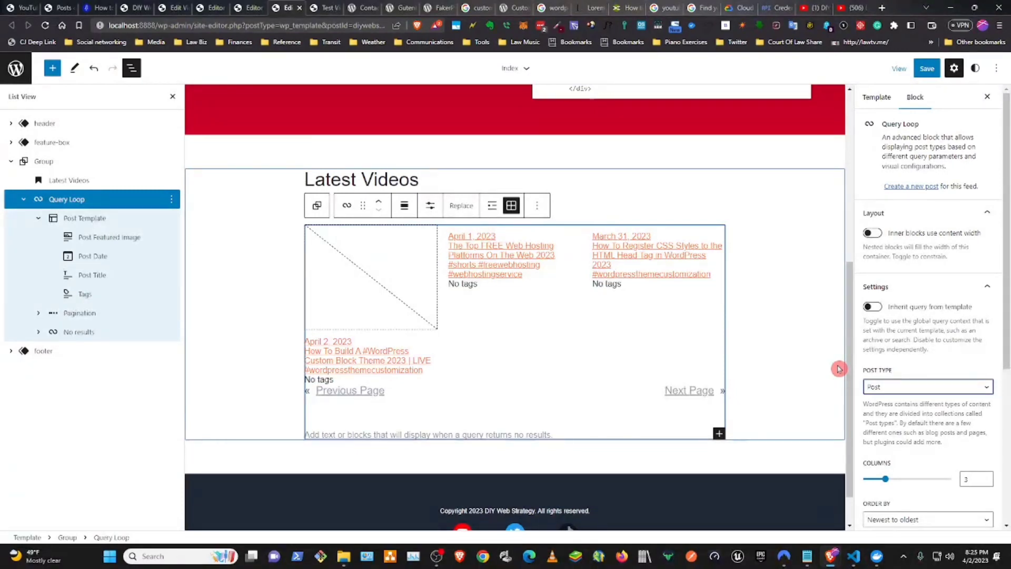
pyautogui.click(927, 68)
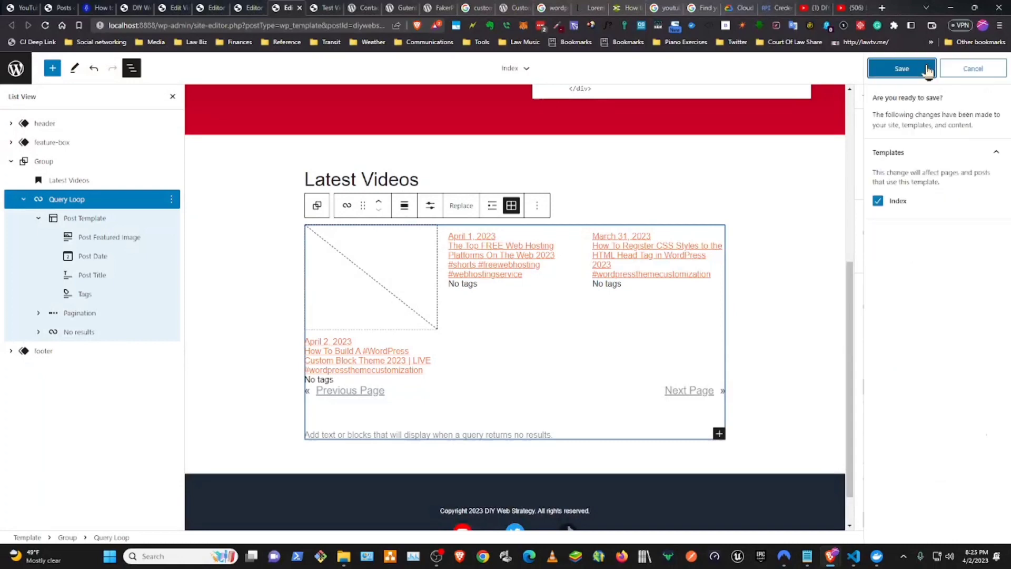
pyautogui.click(895, 69)
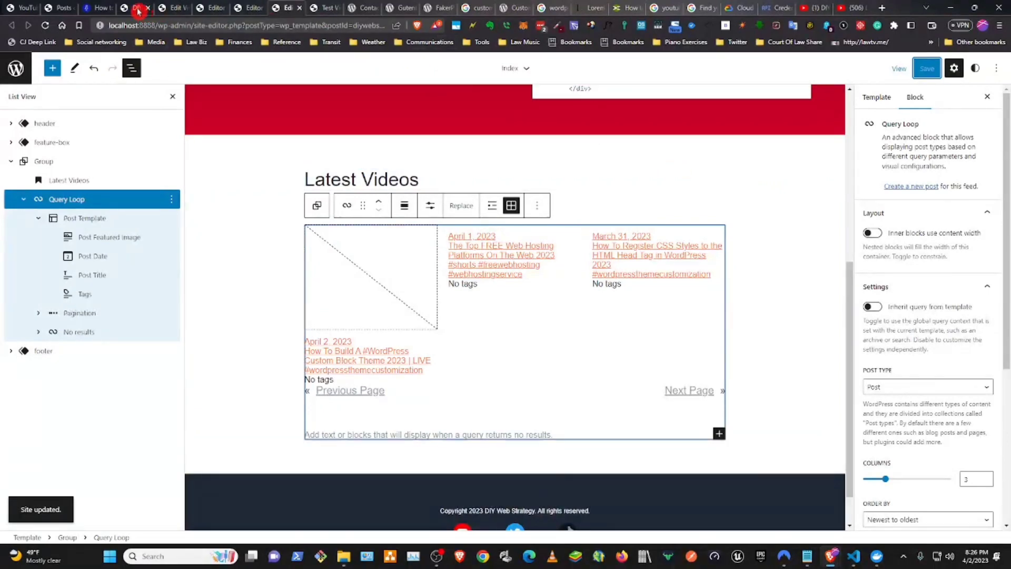
# - Reload the DIY Web Strategy home page and check the posts and thumbnails in the Latest Videos section
pyautogui.click(130, 9)
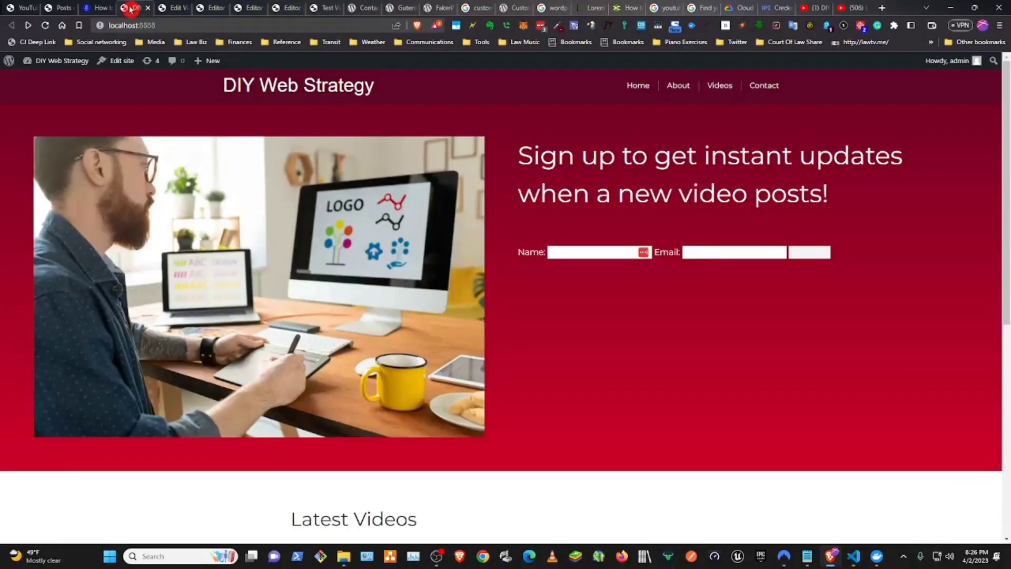
pyautogui.click(45, 26)
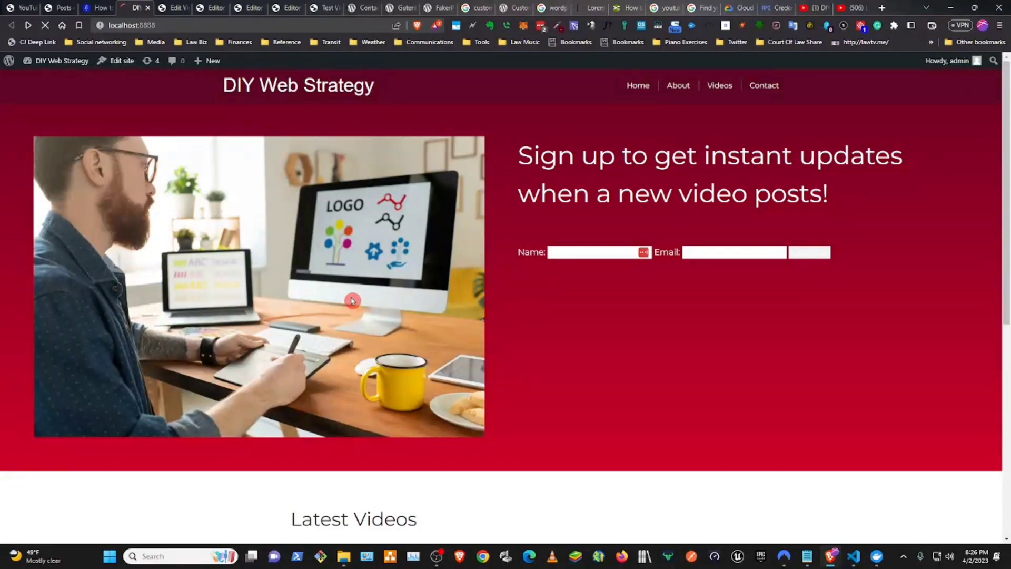
pyautogui.scroll(-5, 353, 302)
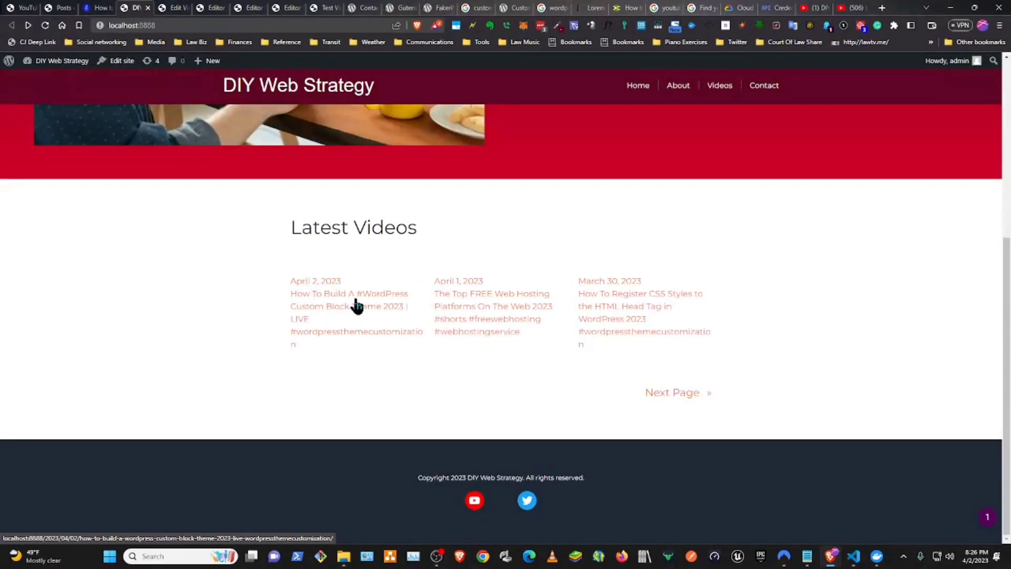
pyautogui.scroll(1, 357, 306)
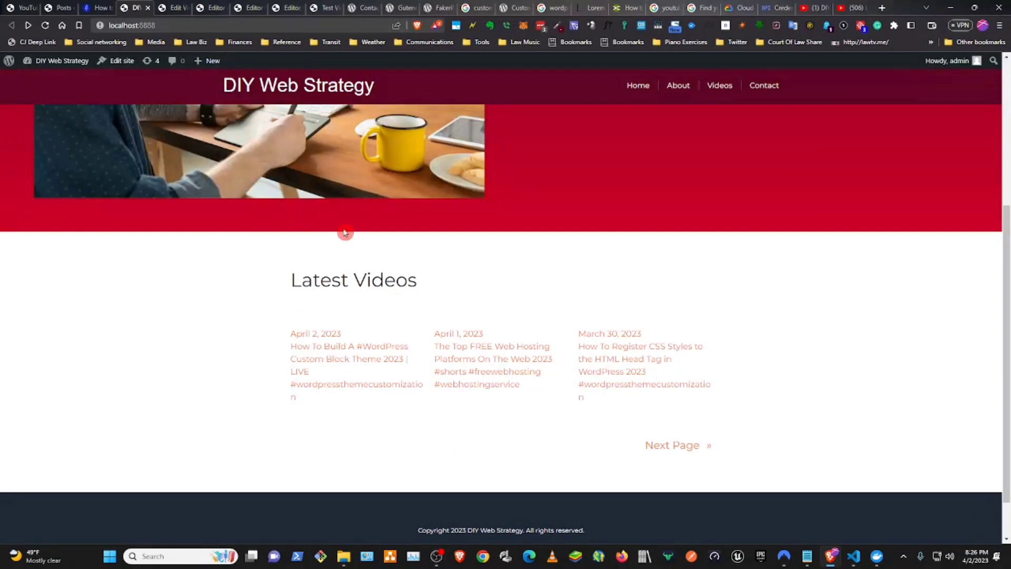
# - Return to the YouTube Importer form and check that Import Featured Images was enabled for the import
pyautogui.click(287, 7)
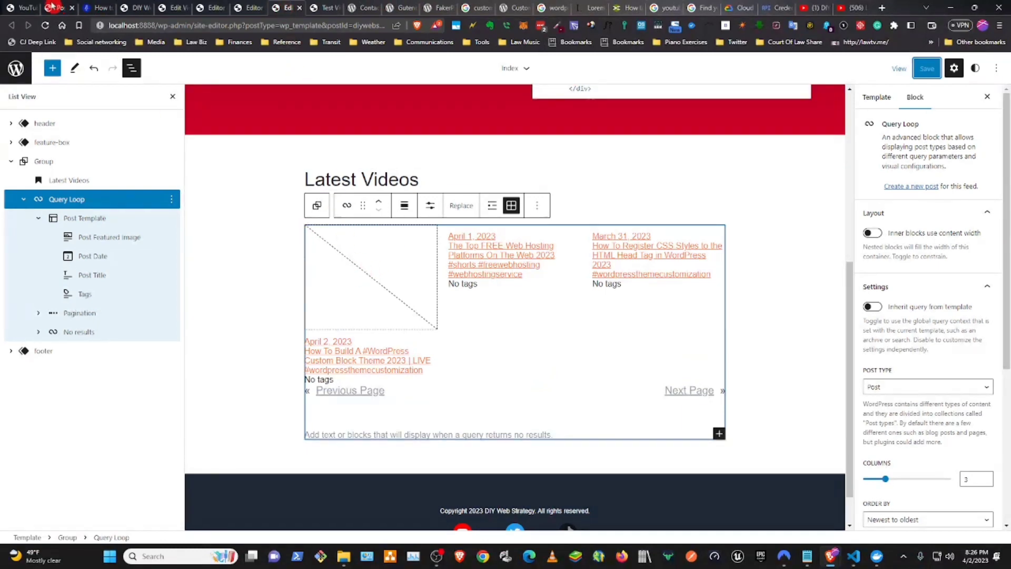
pyautogui.click(27, 7)
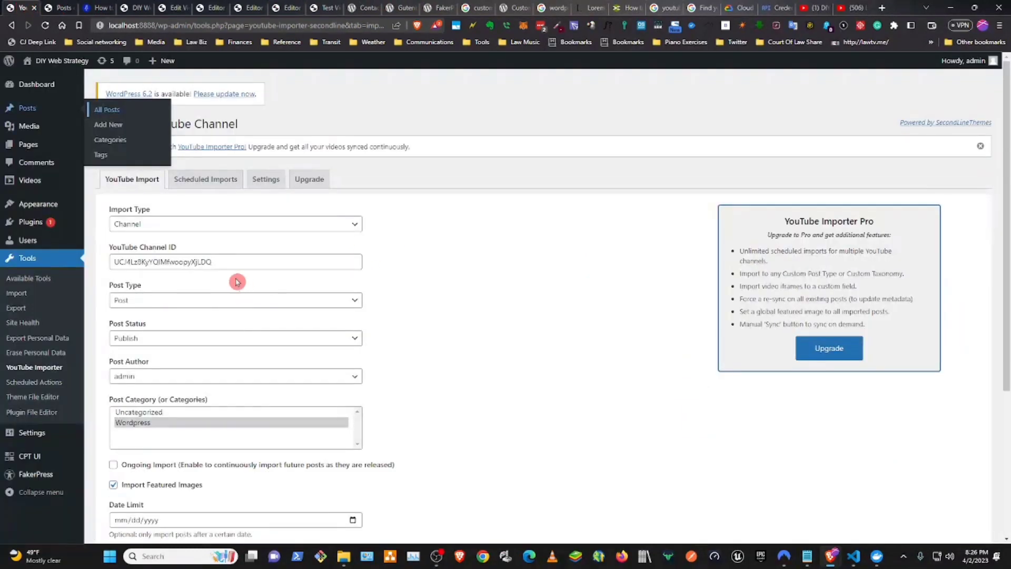
pyautogui.scroll(-4, 356, 339)
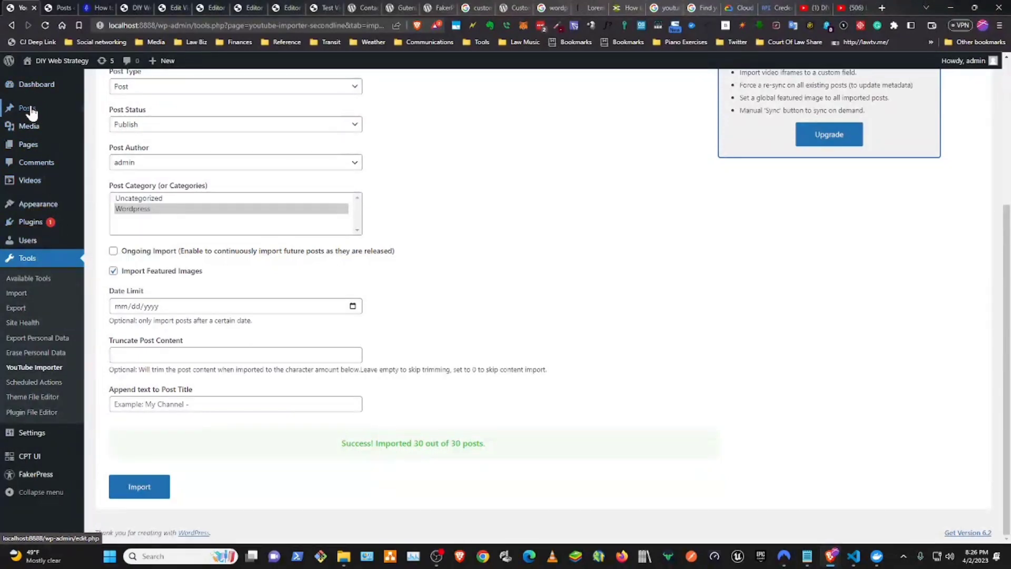
# - Open the imported post "How To Build A #WordPress Custom Block Theme 2023 | LIVE" for editing and check its content and featured image options
pyautogui.click(55, 9)
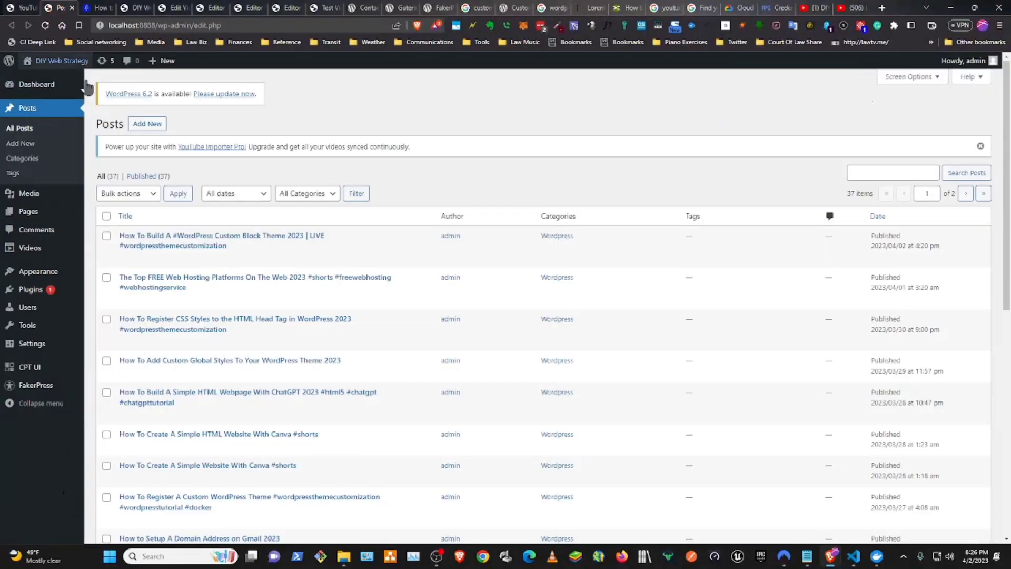
pyautogui.click(125, 258)
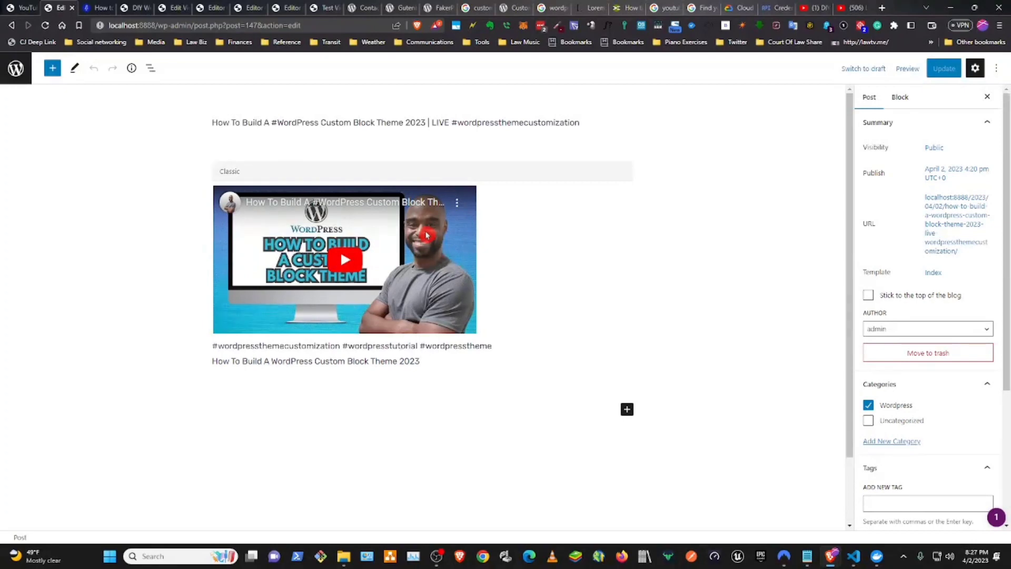
pyautogui.scroll(-3, 743, 244)
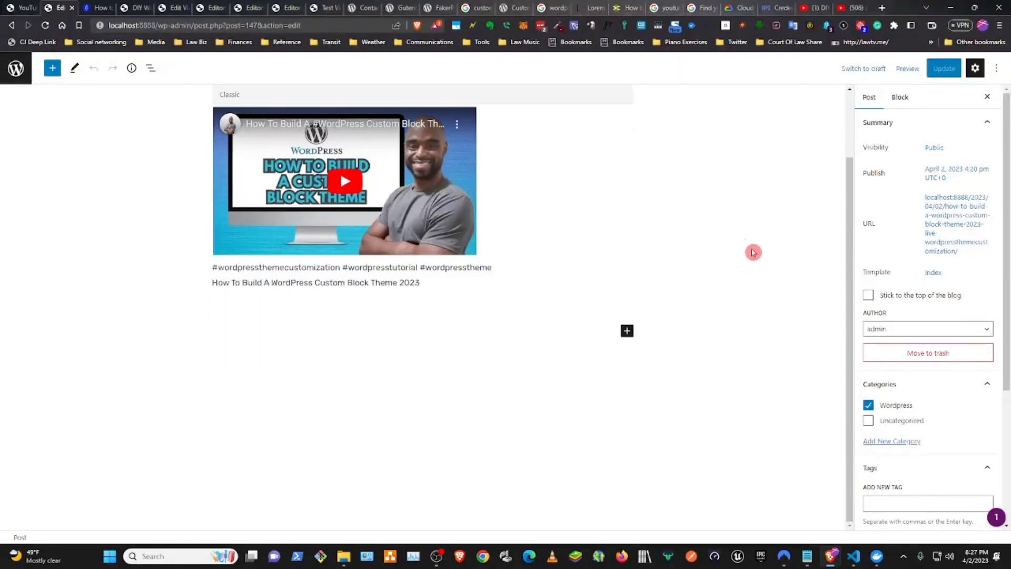
pyautogui.scroll(3, 753, 255)
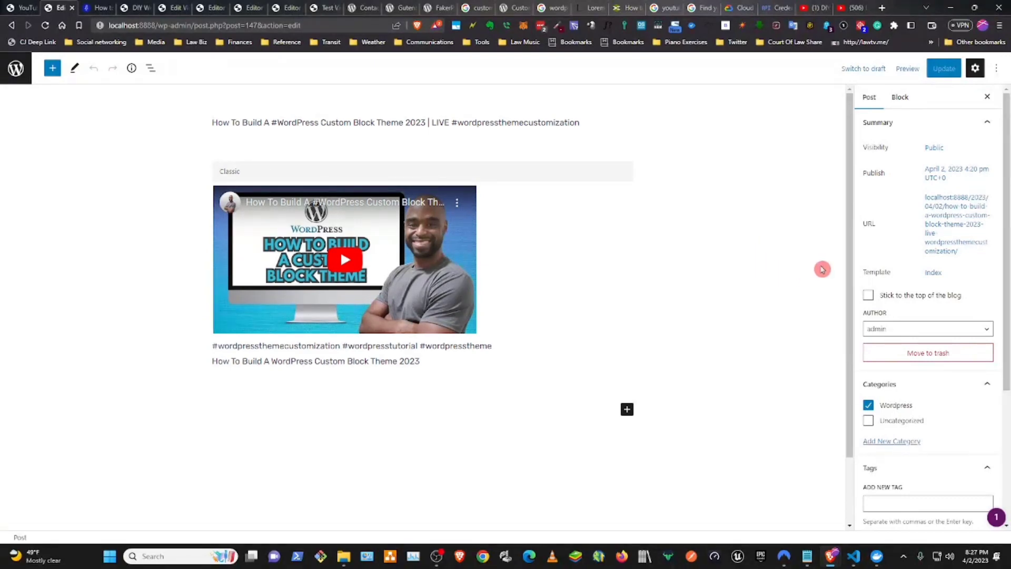
pyautogui.scroll(-4, 940, 337)
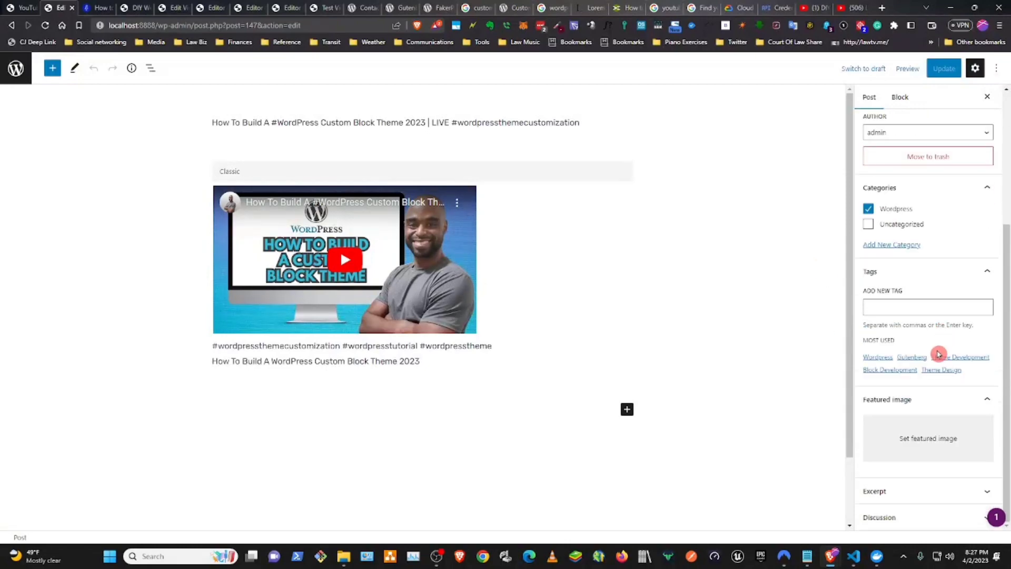
pyautogui.click(921, 453)
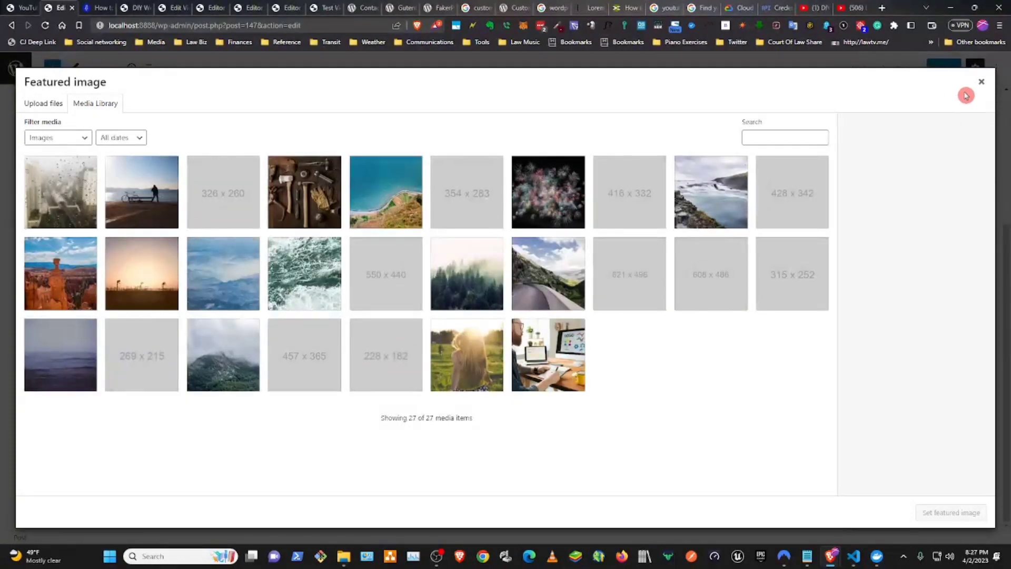
pyautogui.click(981, 82)
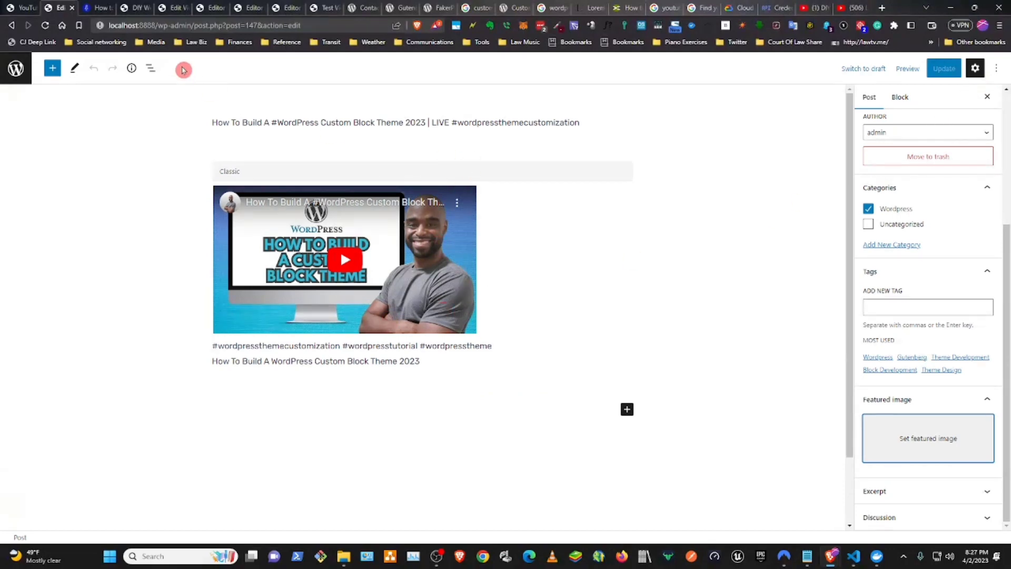
# - Go back to the YouTube Importer page and review all import options and the listed Pro features
pyautogui.click(23, 7)
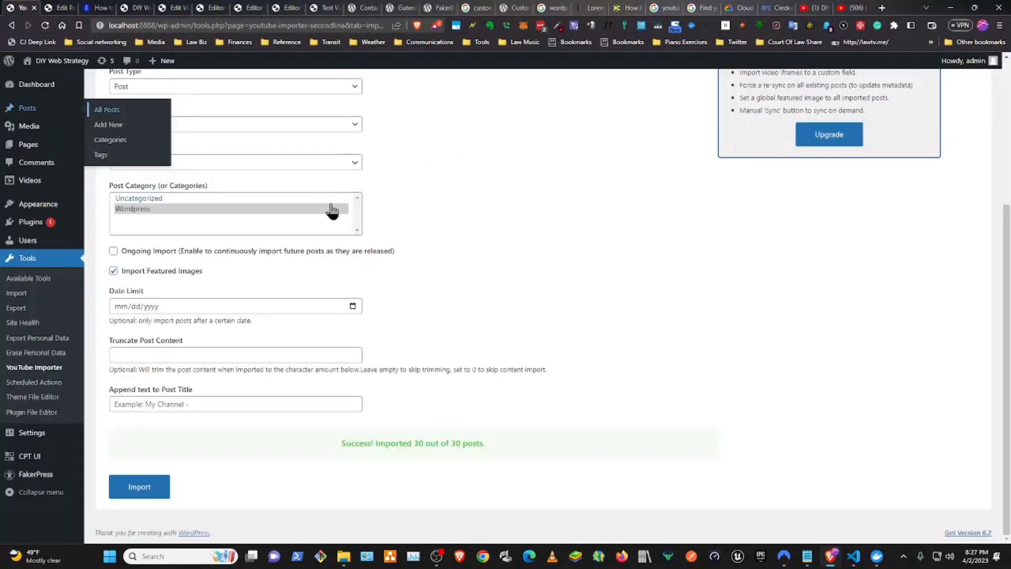
pyautogui.scroll(5, 332, 211)
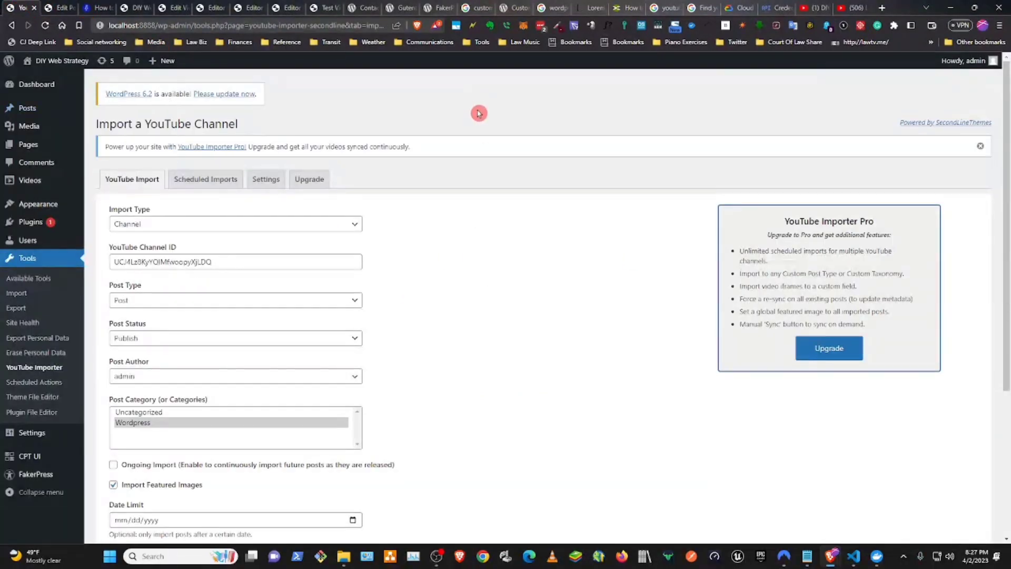
pyautogui.scroll(-4, 199, 379)
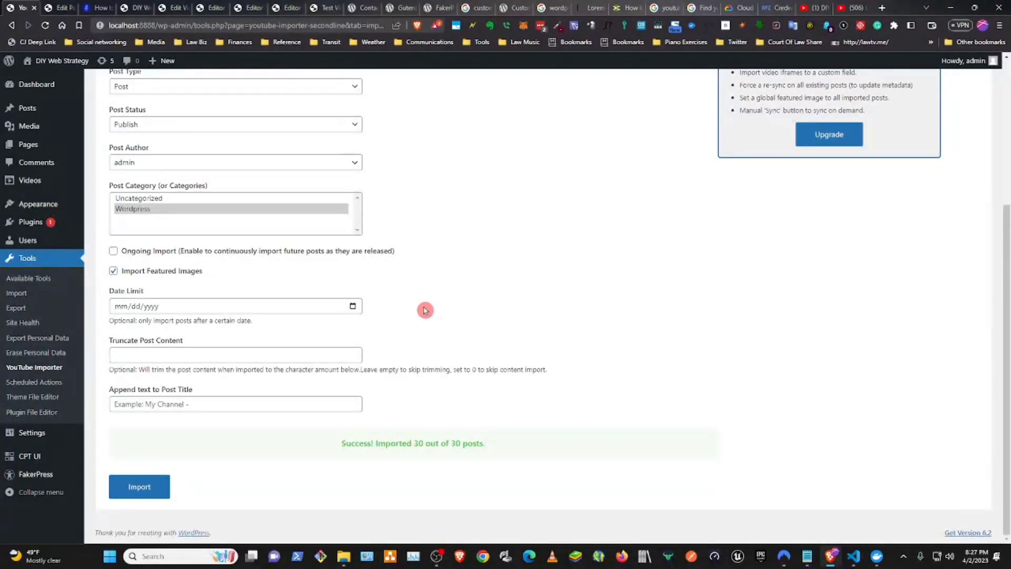
pyautogui.click(432, 281)
pyautogui.scroll(4, 428, 290)
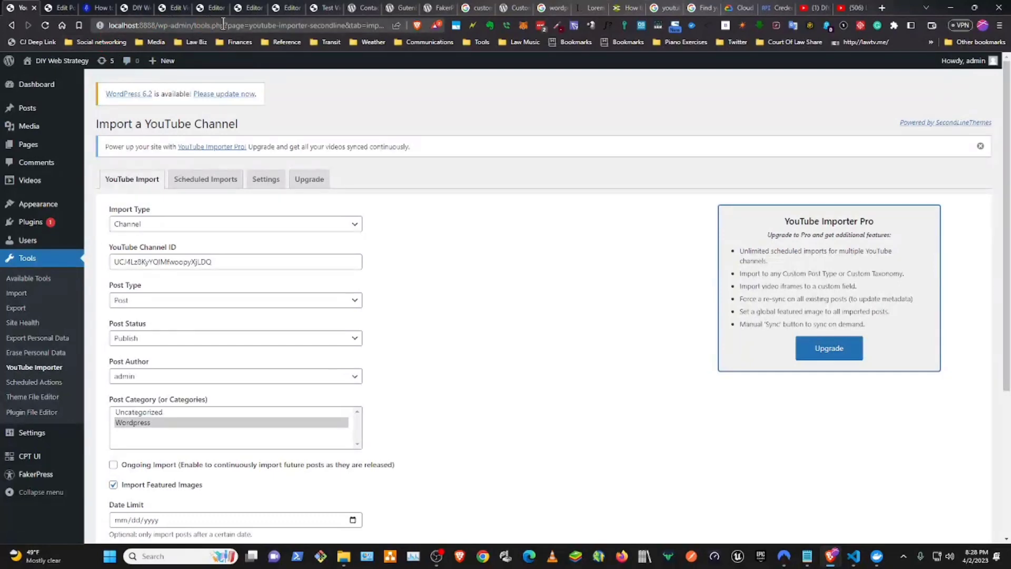
pyautogui.scroll(-1, 414, 302)
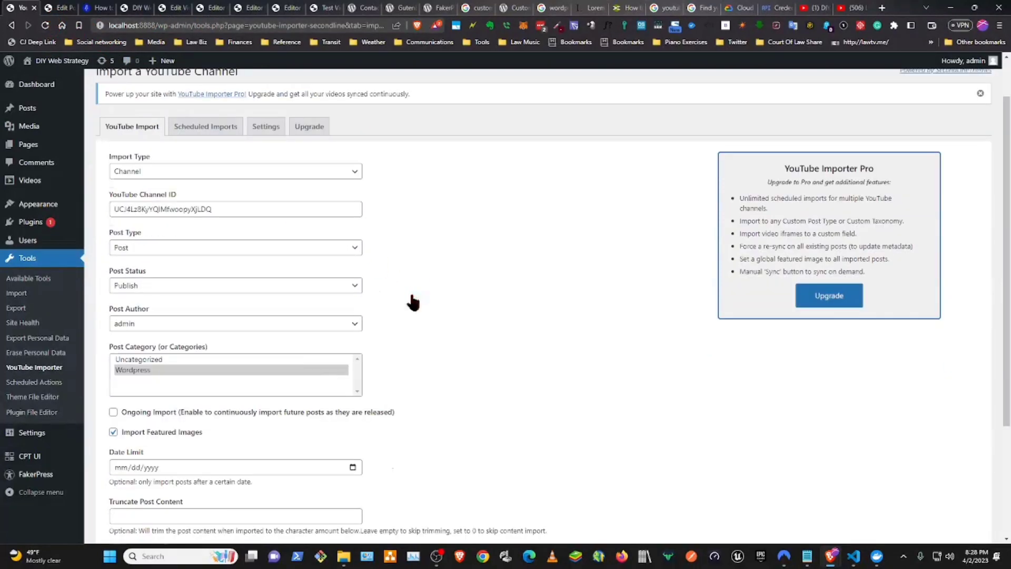
pyautogui.scroll(-3, 413, 301)
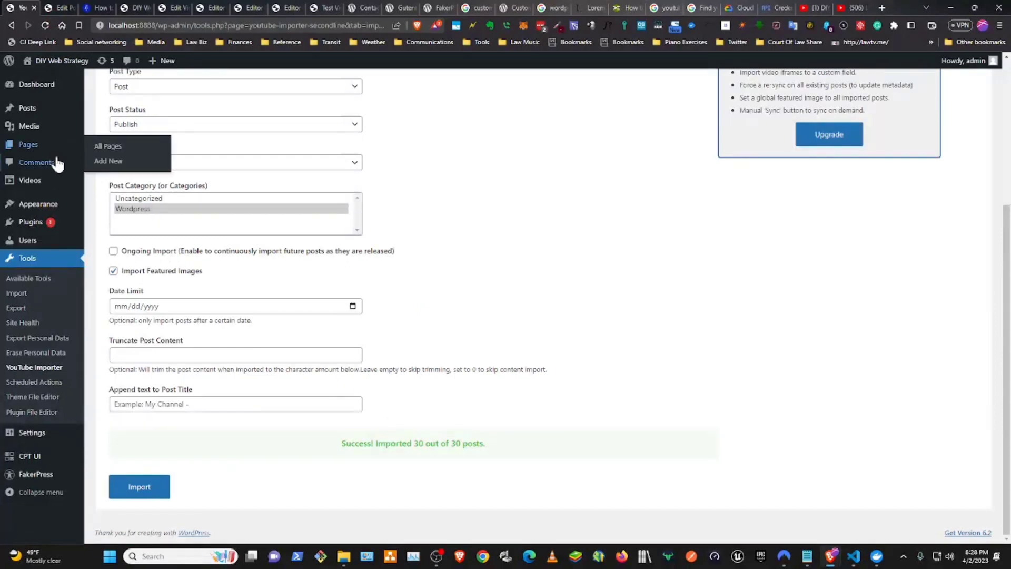
pyautogui.scroll(4, 58, 163)
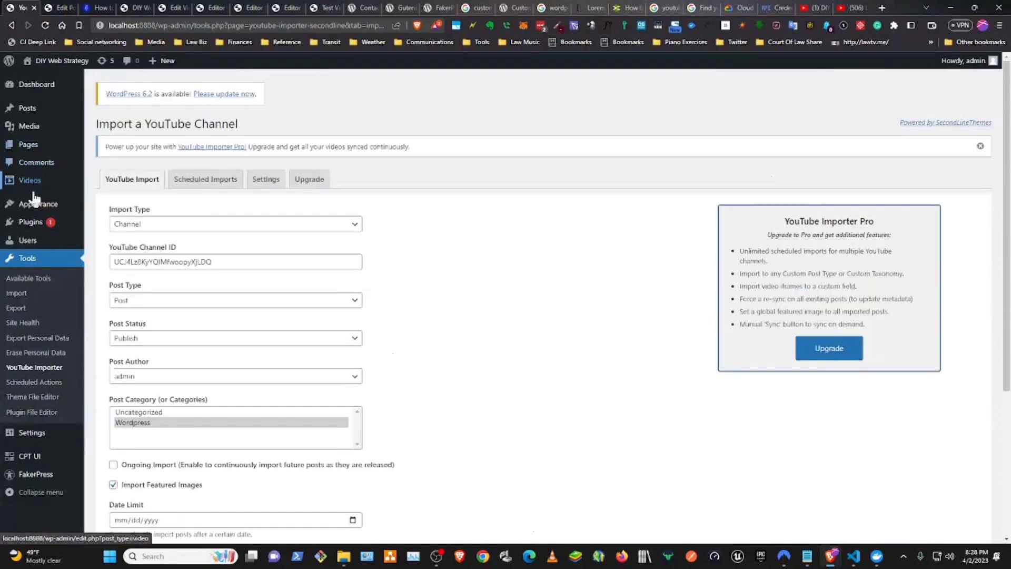
# - Go back from the open post editor to the Posts list and look through the imported posts, their categories and dates
pyautogui.click(62, 9)
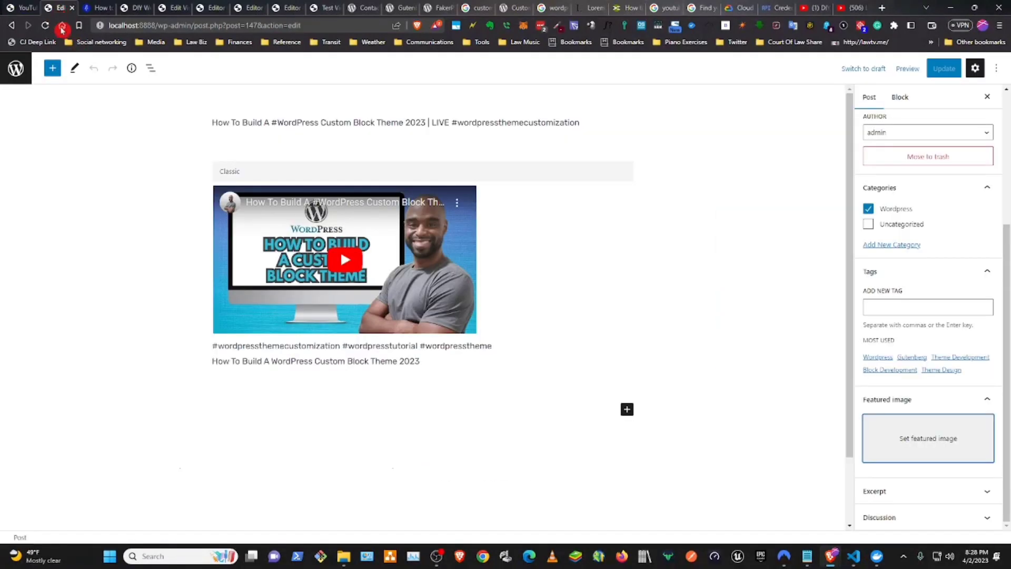
pyautogui.click(9, 28)
pyautogui.scroll(-5, 262, 356)
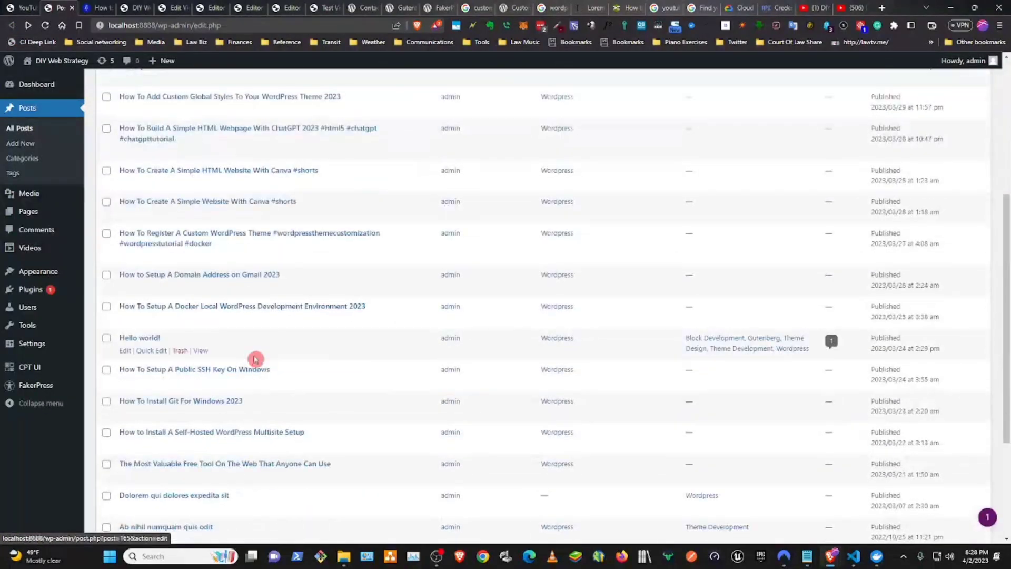
pyautogui.scroll(-2, 254, 359)
pyautogui.scroll(5, 249, 369)
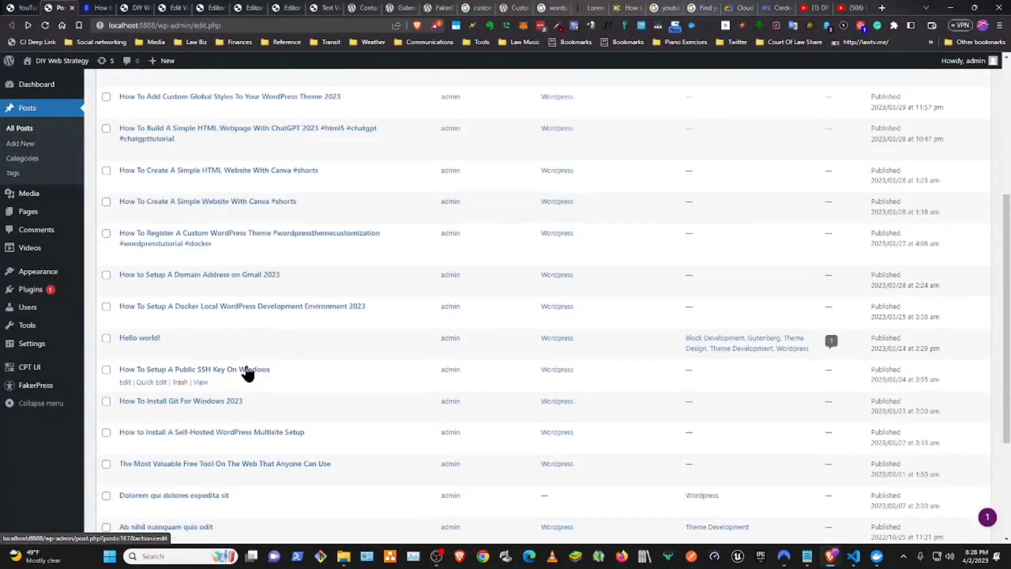
pyautogui.click(249, 368)
pyautogui.scroll(1, 248, 369)
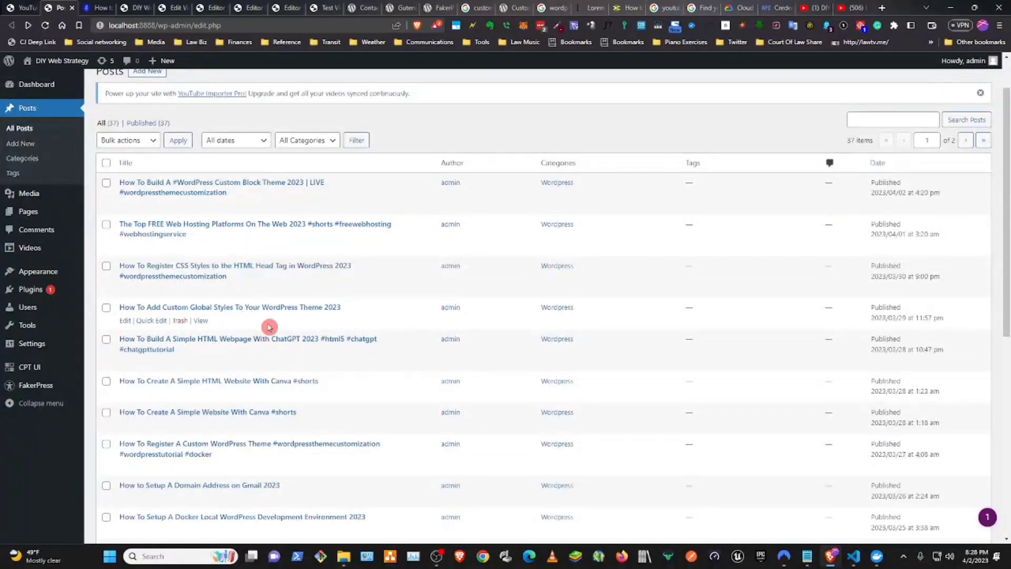
# - Return to the YouTube Importer form and review its settings from Import Type down to the title text option
pyautogui.click(19, 8)
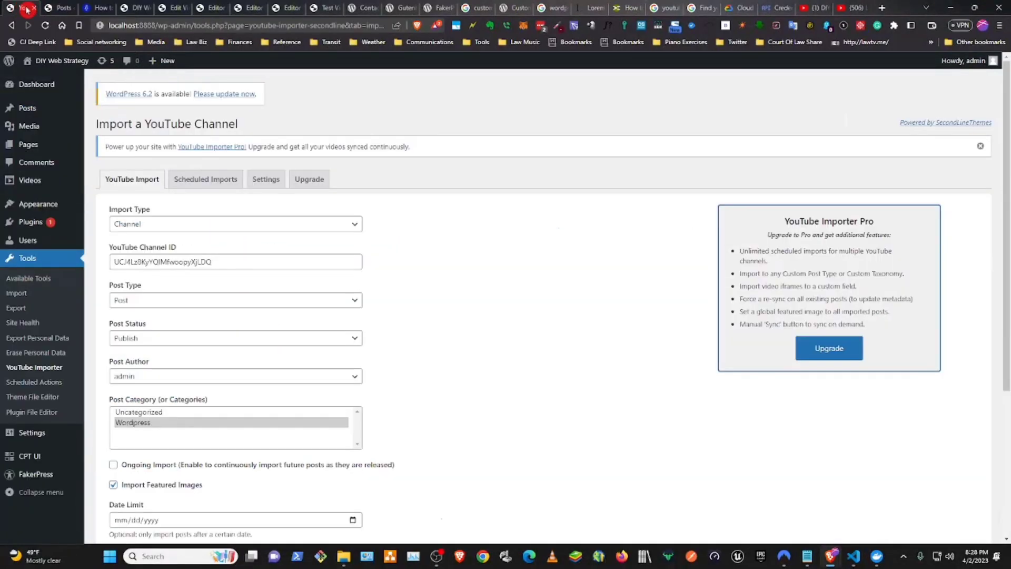
pyautogui.scroll(-4, 252, 321)
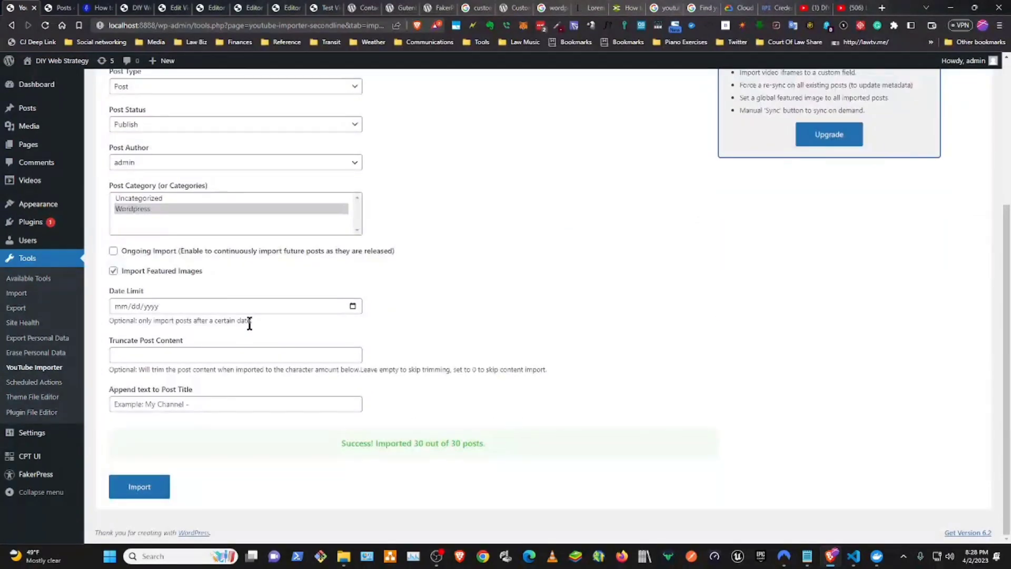
pyautogui.scroll(4, 250, 324)
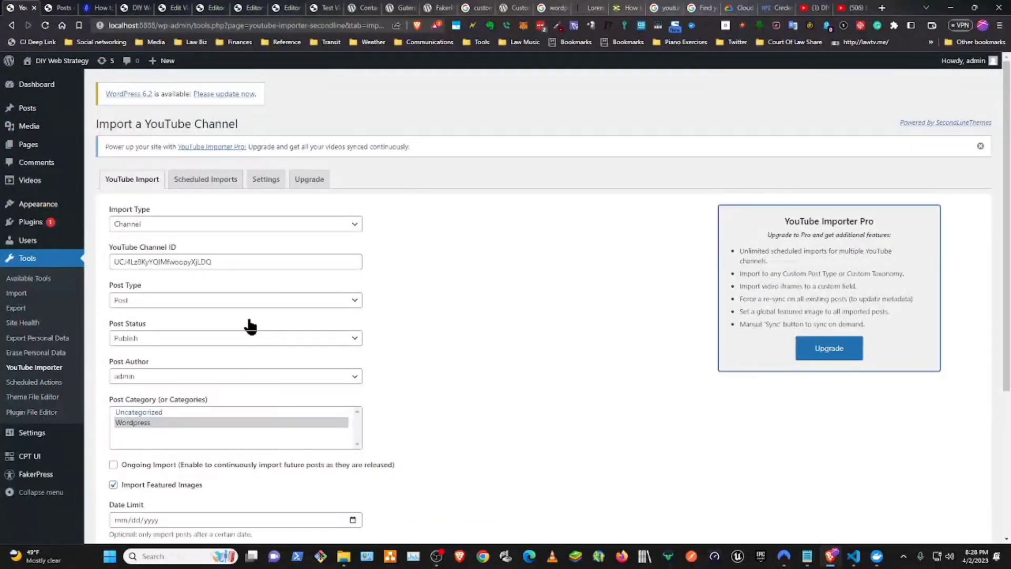
pyautogui.scroll(-3, 248, 311)
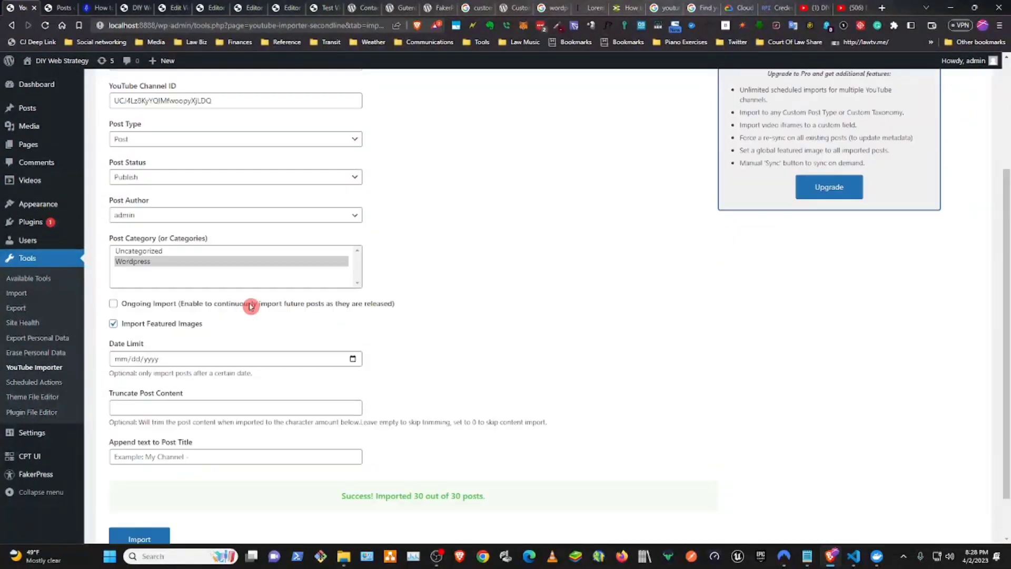
pyautogui.scroll(3, 250, 305)
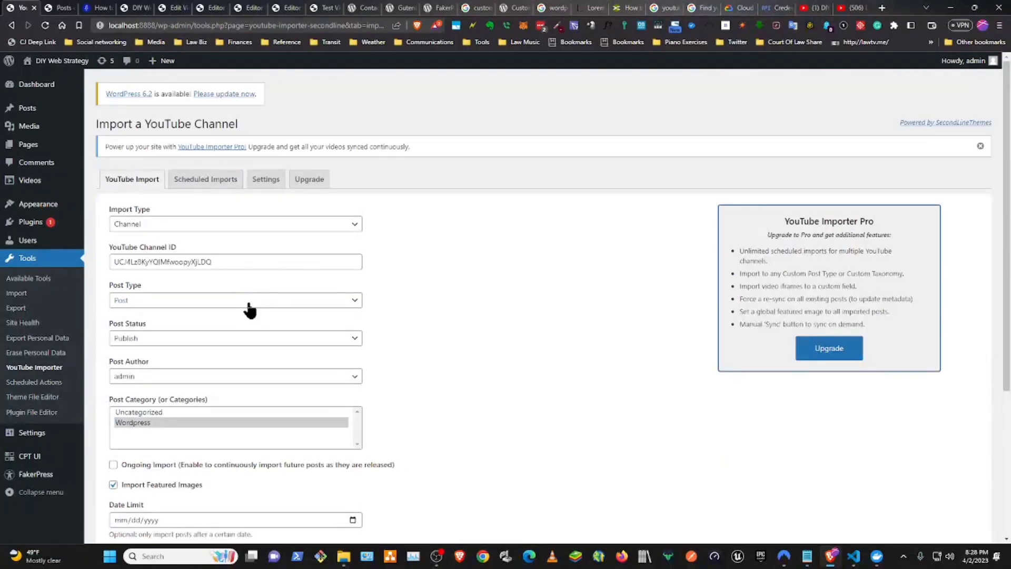
pyautogui.scroll(-4, 250, 311)
pyautogui.click(251, 303)
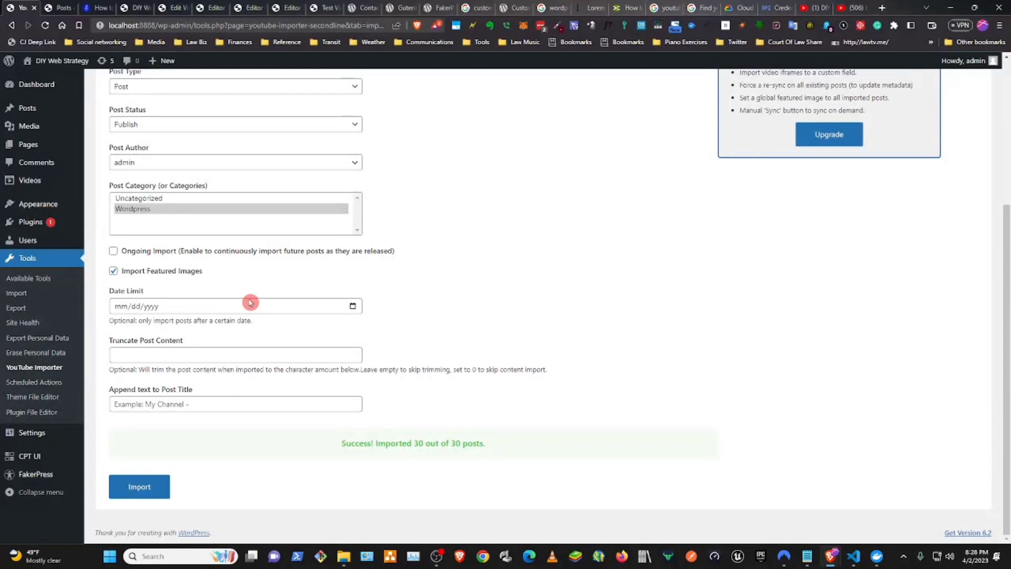
pyautogui.scroll(4, 250, 303)
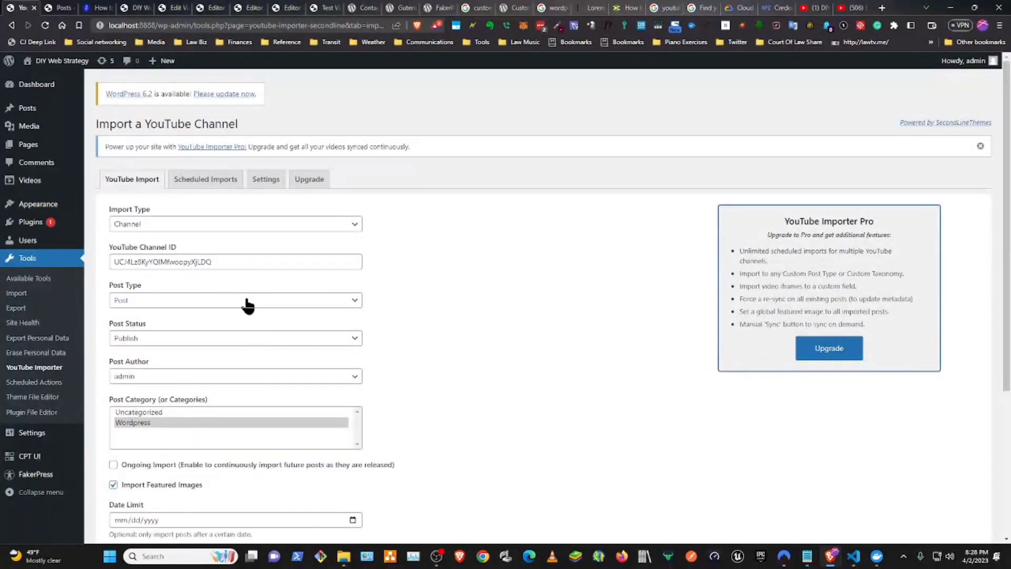
pyautogui.scroll(-4, 248, 305)
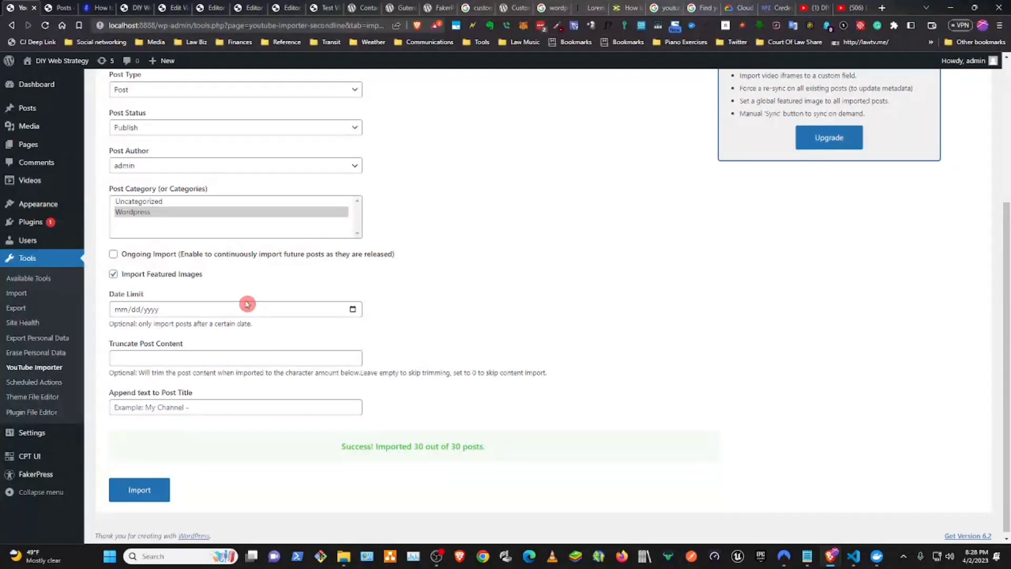
pyautogui.scroll(4, 247, 304)
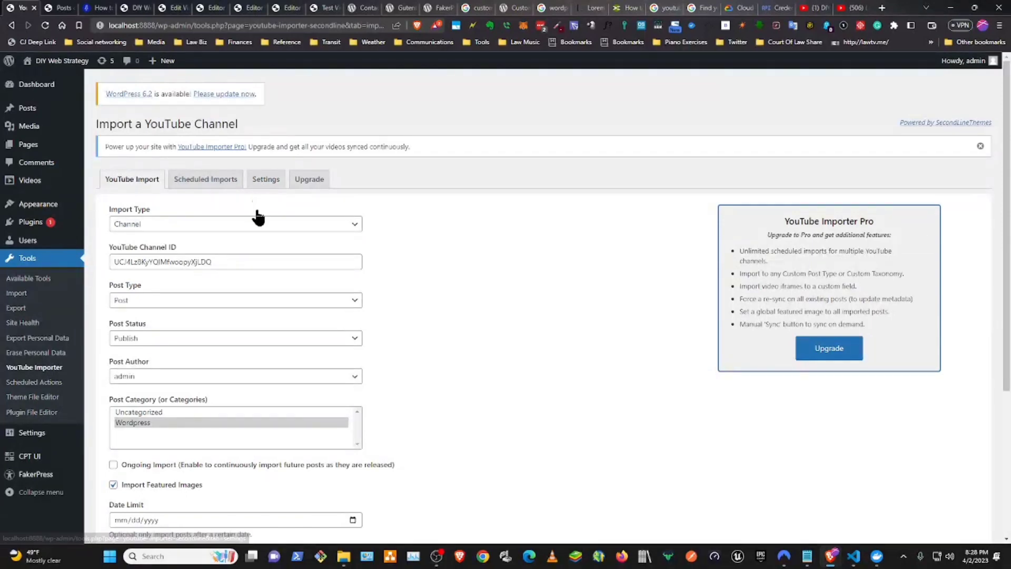
pyautogui.click(259, 207)
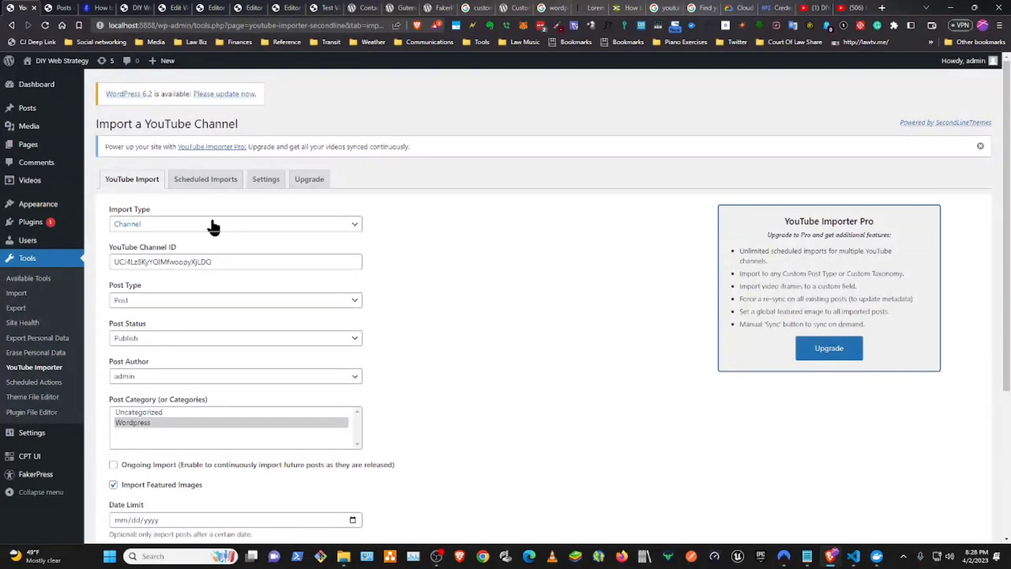
pyautogui.click(229, 219)
pyautogui.scroll(-4, 226, 258)
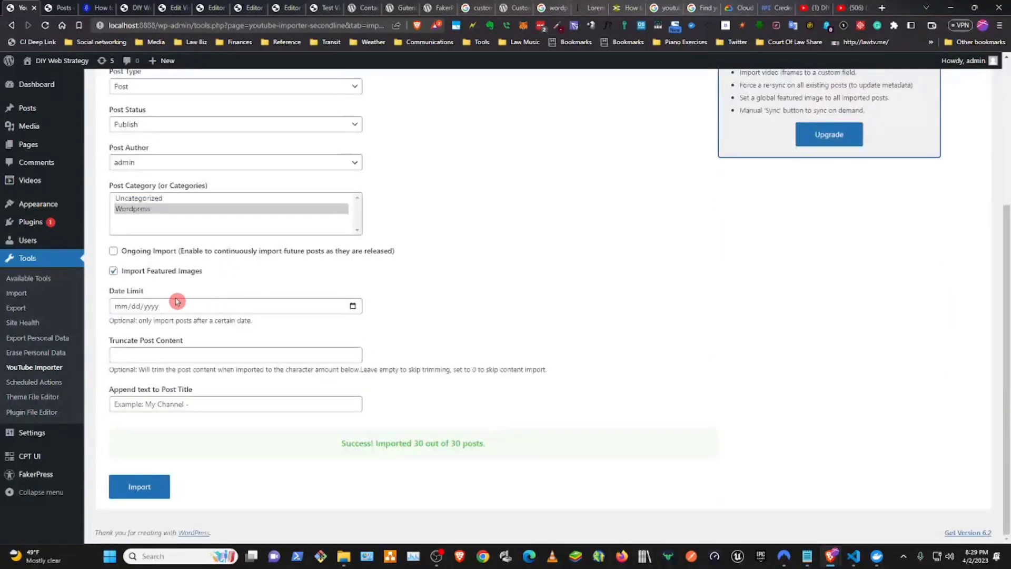
pyautogui.scroll(4, 419, 299)
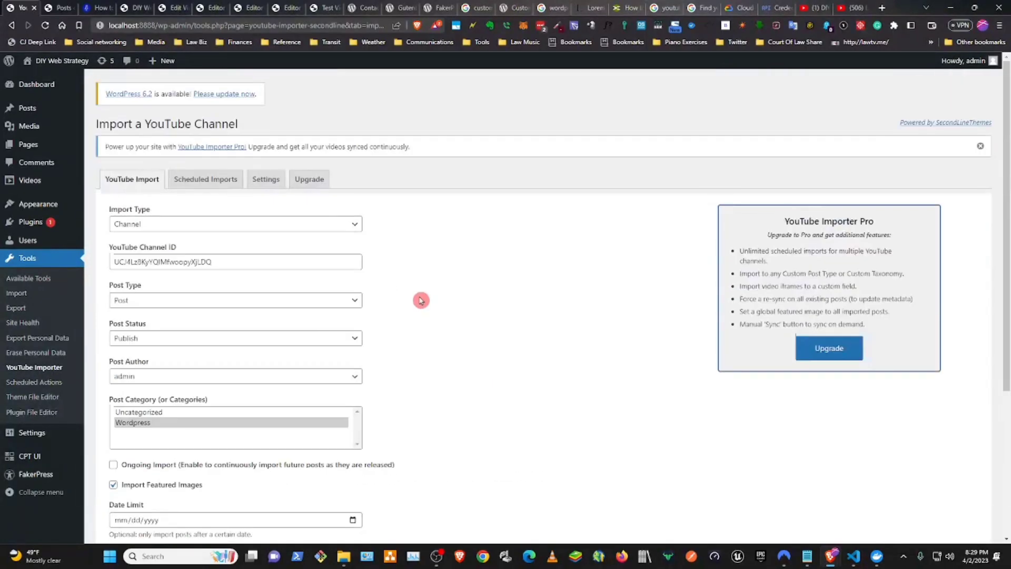
pyautogui.scroll(-4, 421, 300)
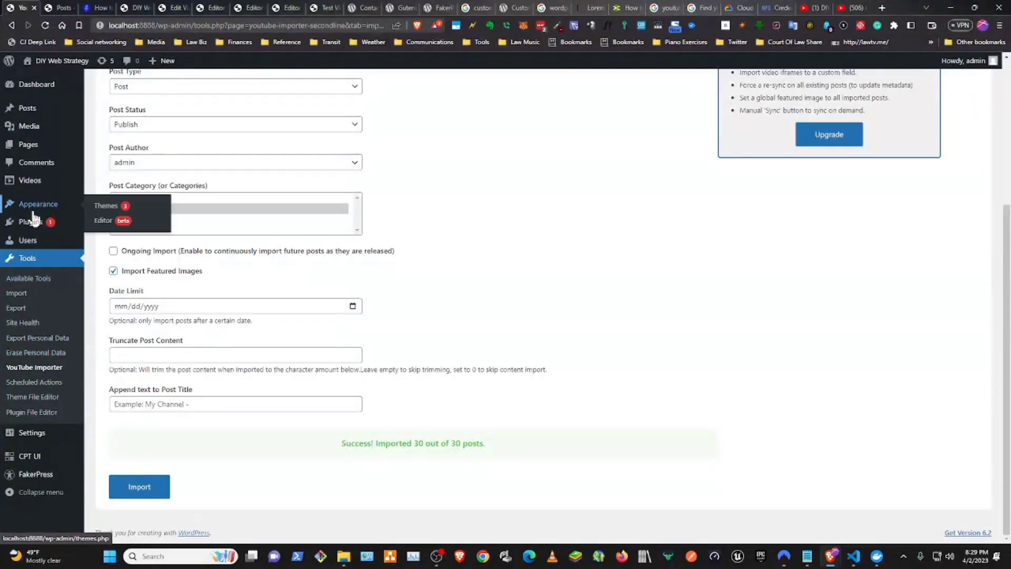
# - Open the installed plugins list in a new tab and view the details of the Auto YouTube Importer plugin
pyautogui.moveTo(32, 224)
pyautogui.rightClick(108, 222)
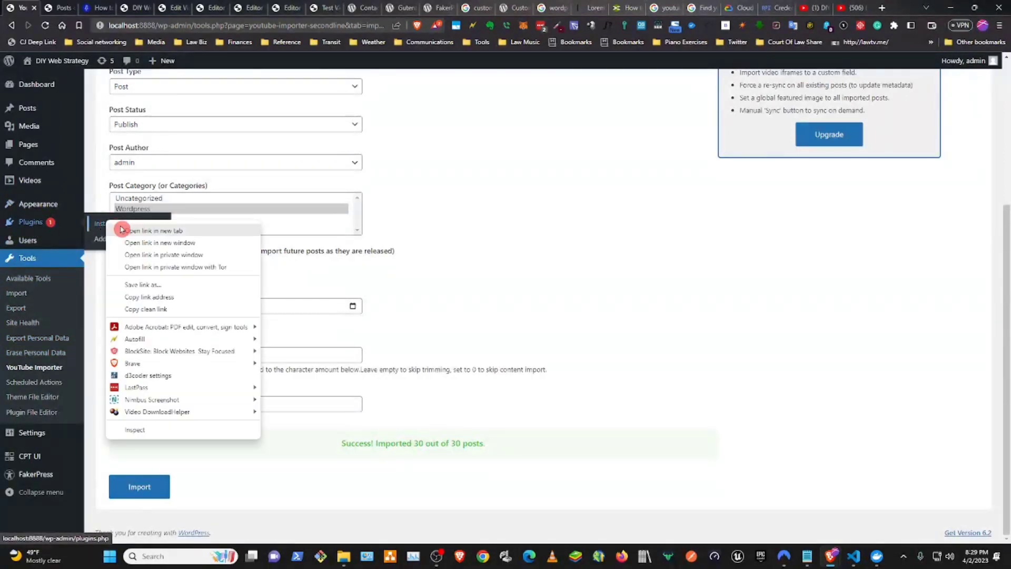
pyautogui.click(121, 228)
pyautogui.click(55, 7)
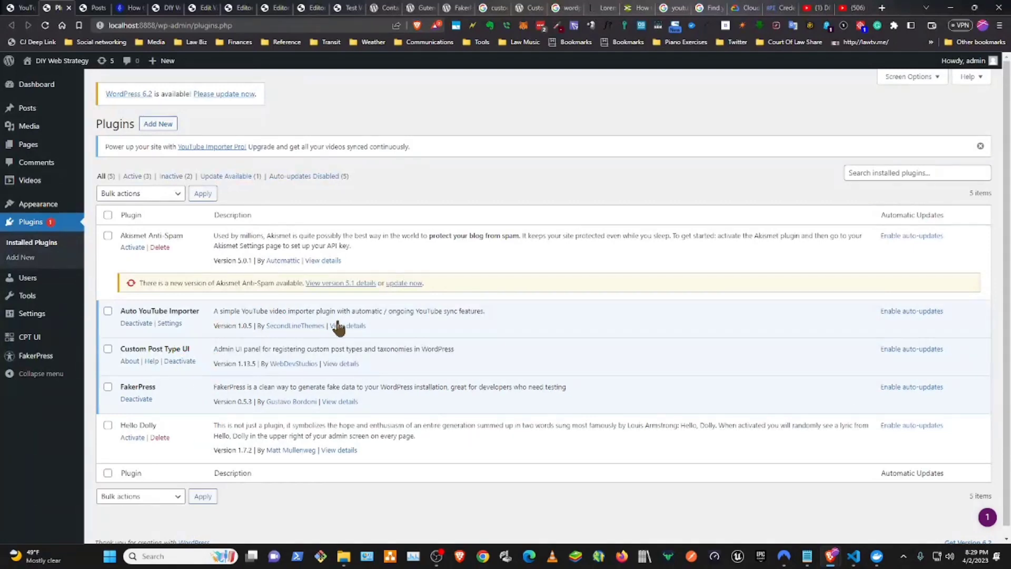
pyautogui.click(345, 326)
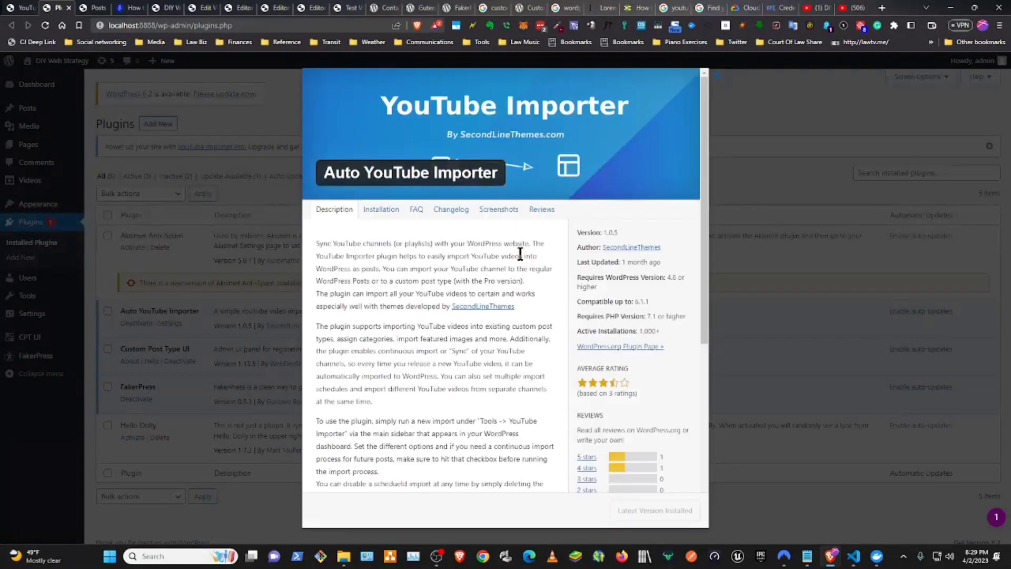
# - Open the SecondLineThemes author website from the plugin details and examine its home page and podcast themes
pyautogui.click(633, 248)
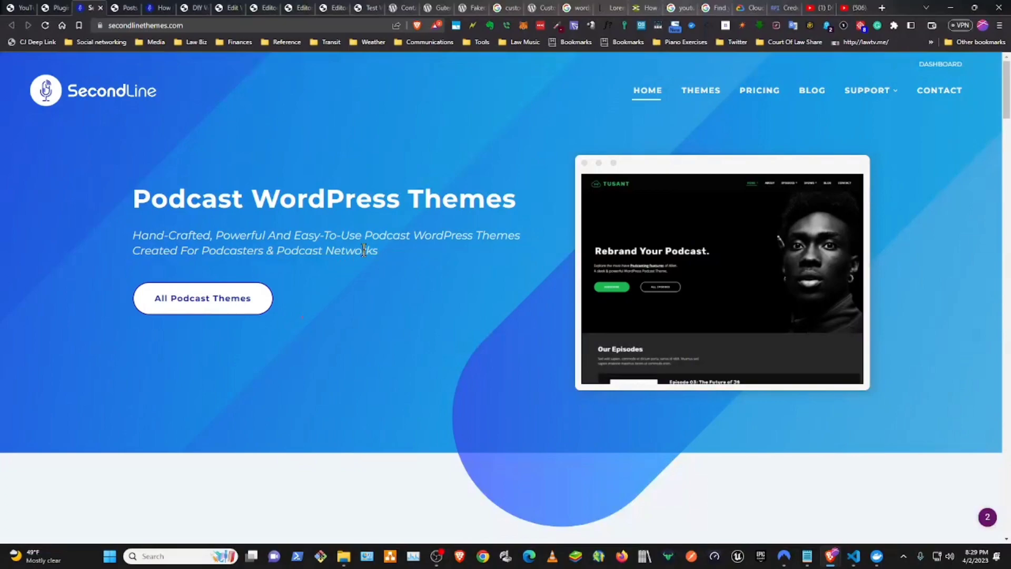
pyautogui.scroll(-15, 427, 258)
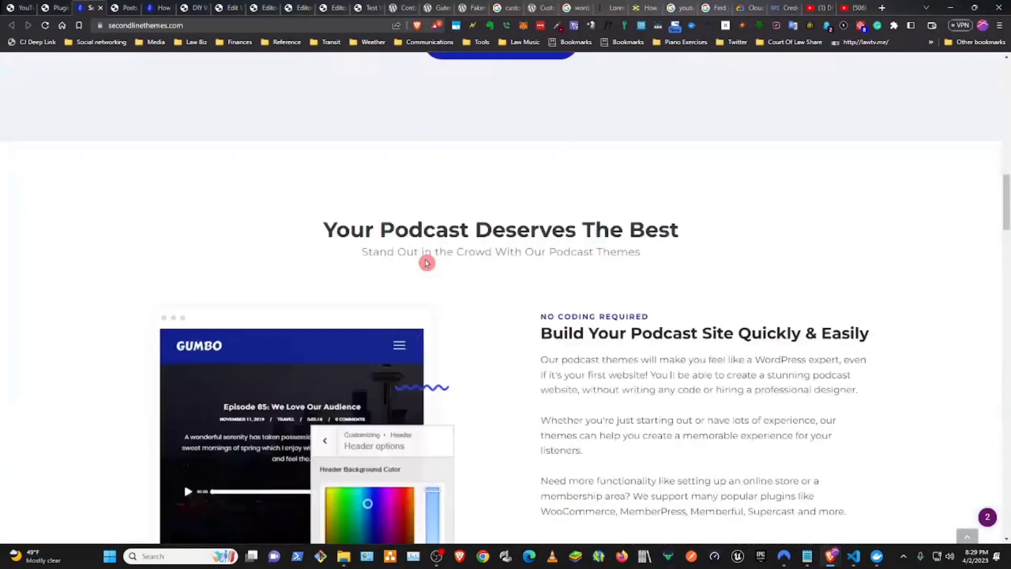
pyautogui.scroll(-20, 428, 258)
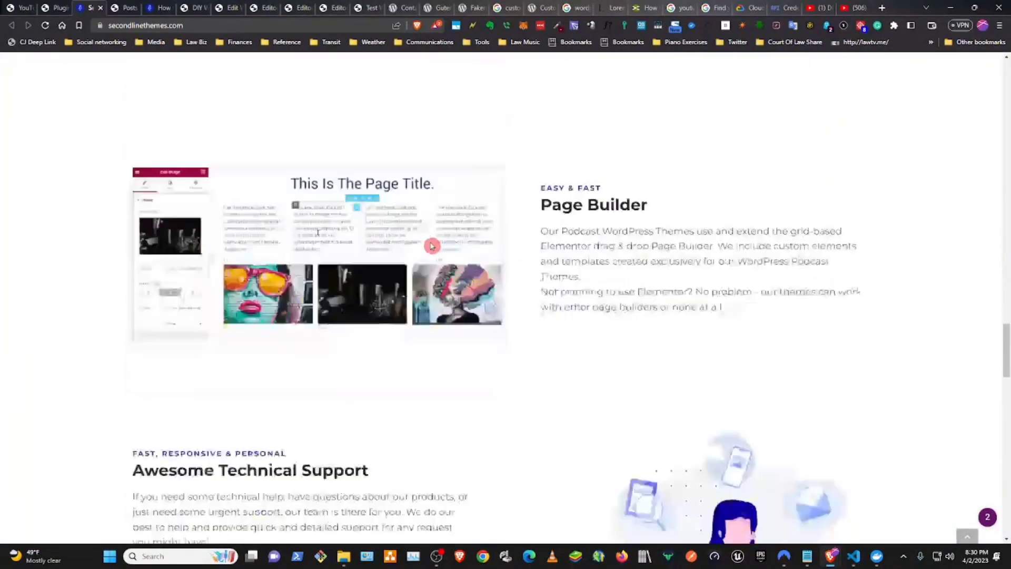
pyautogui.scroll(-5, 431, 244)
pyautogui.scroll(15, 431, 243)
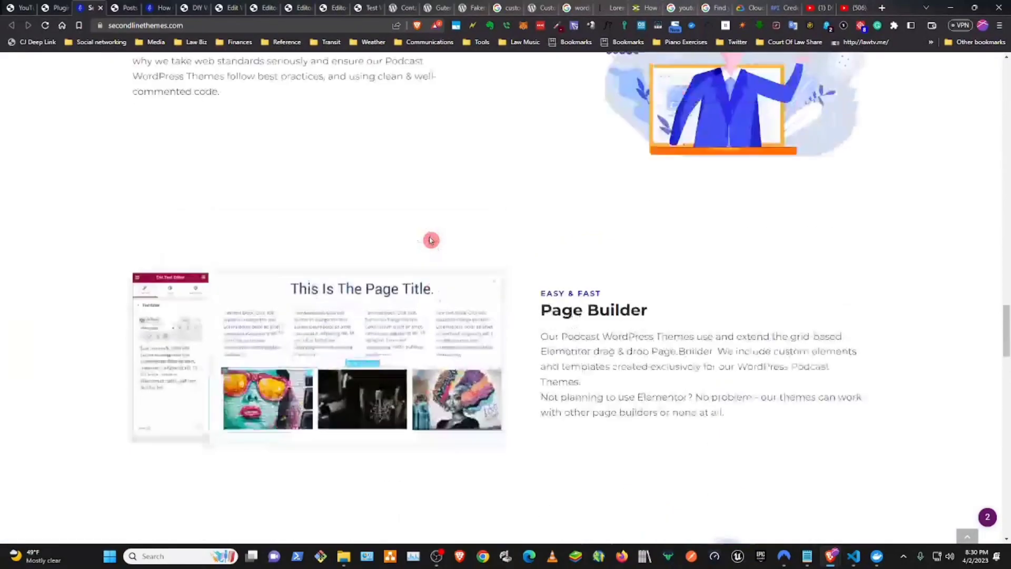
pyautogui.scroll(12, 431, 237)
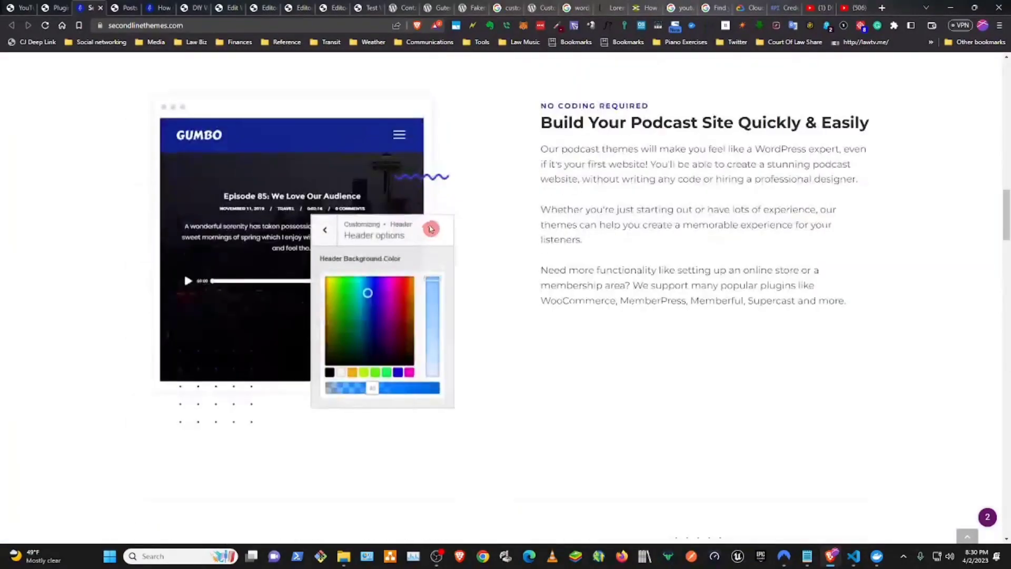
pyautogui.scroll(10, 432, 232)
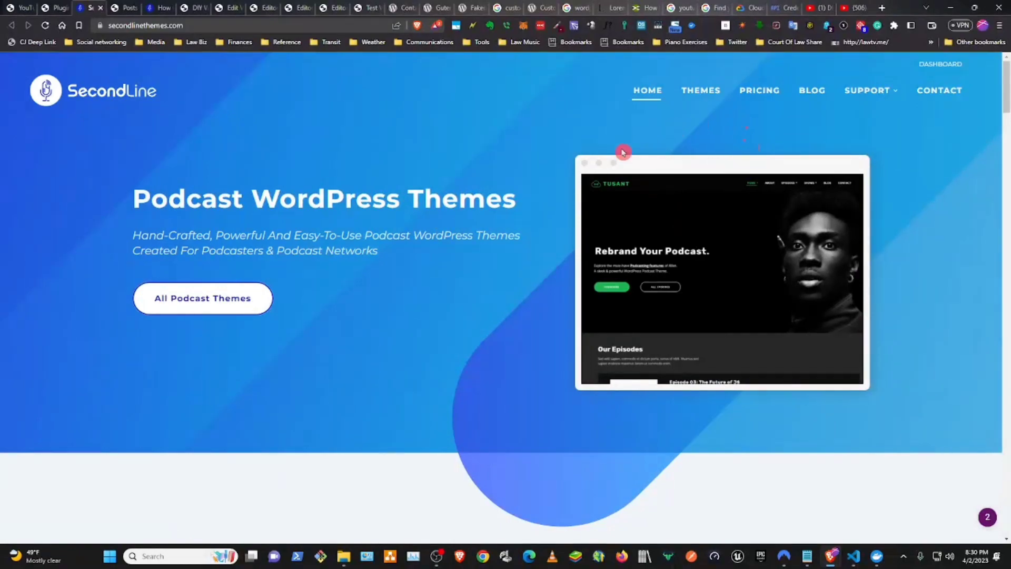
pyautogui.scroll(-6, 316, 309)
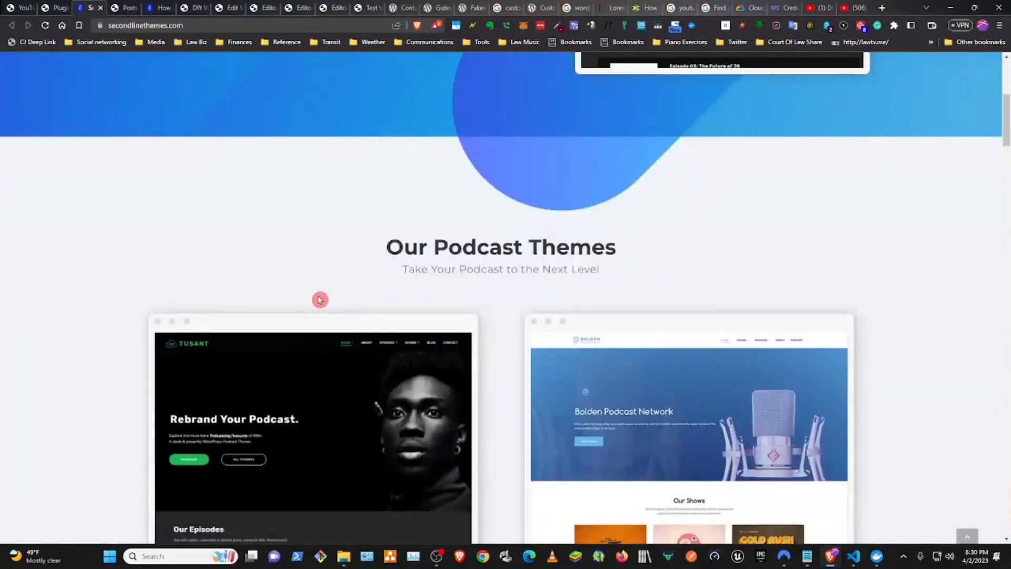
pyautogui.scroll(6, 320, 299)
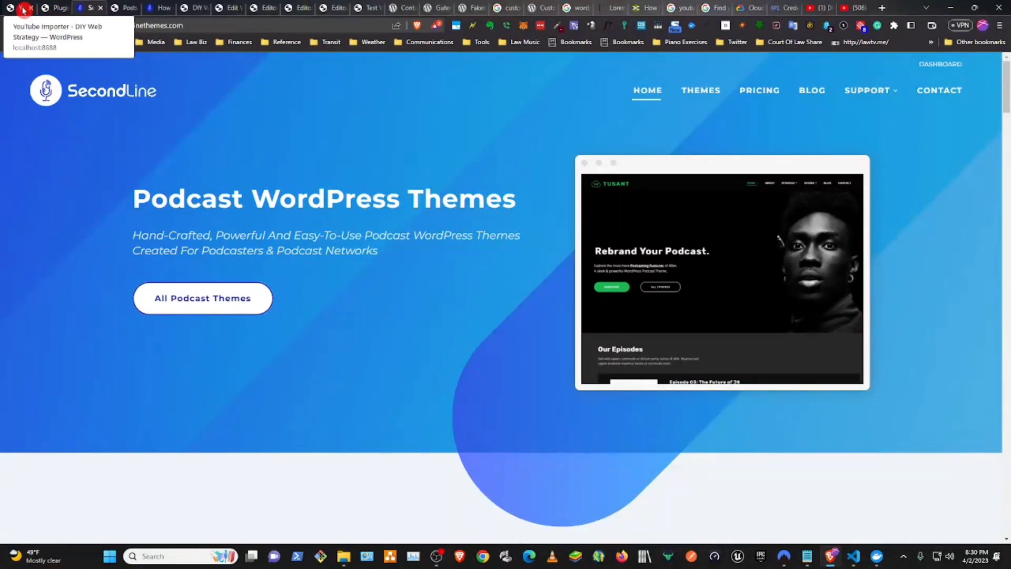
# - Return to the YouTube Importer form and enable Ongoing Import so future videos are imported continuously
pyautogui.click(21, 9)
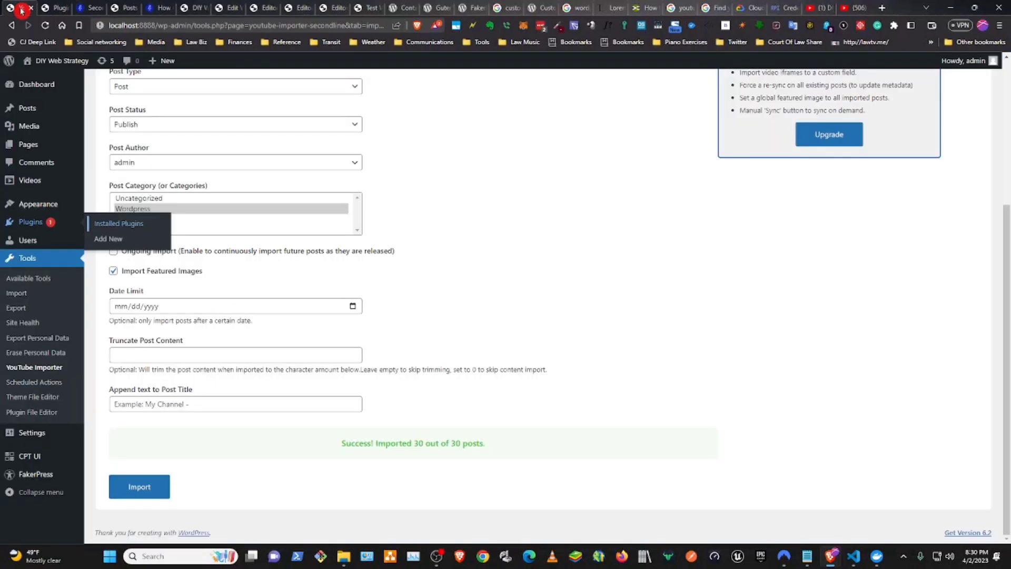
pyautogui.click(559, 257)
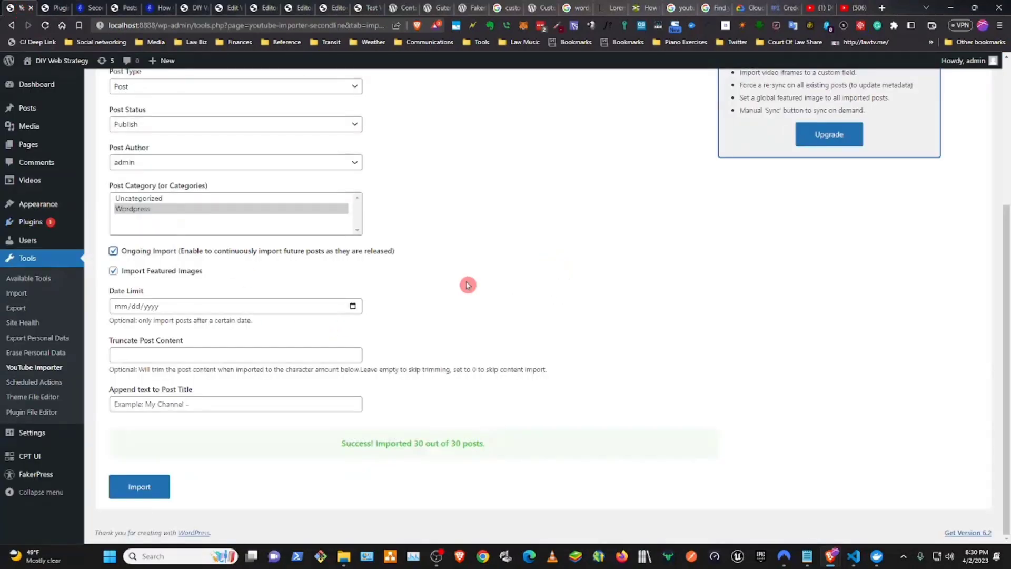
pyautogui.scroll(4, 441, 301)
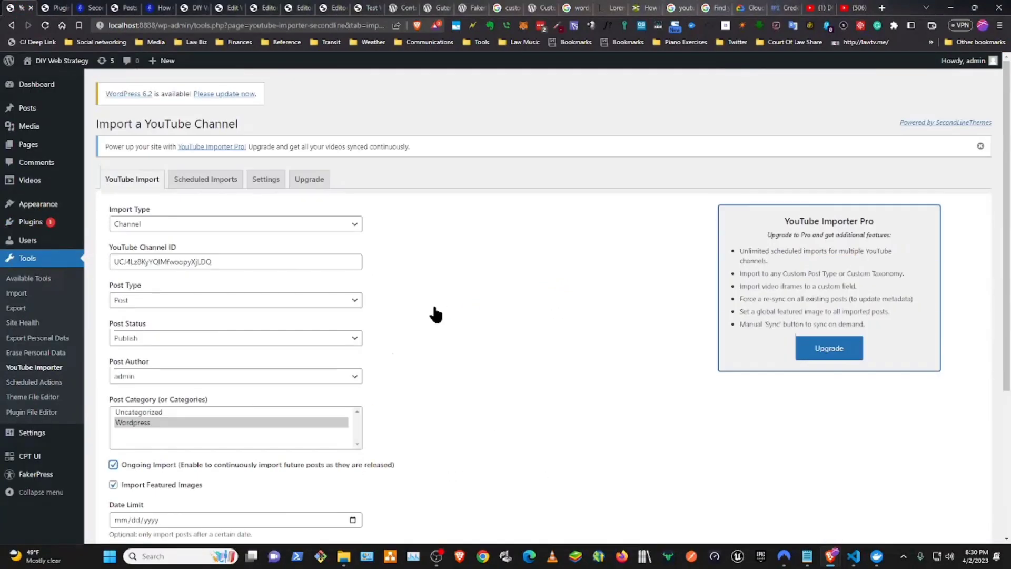